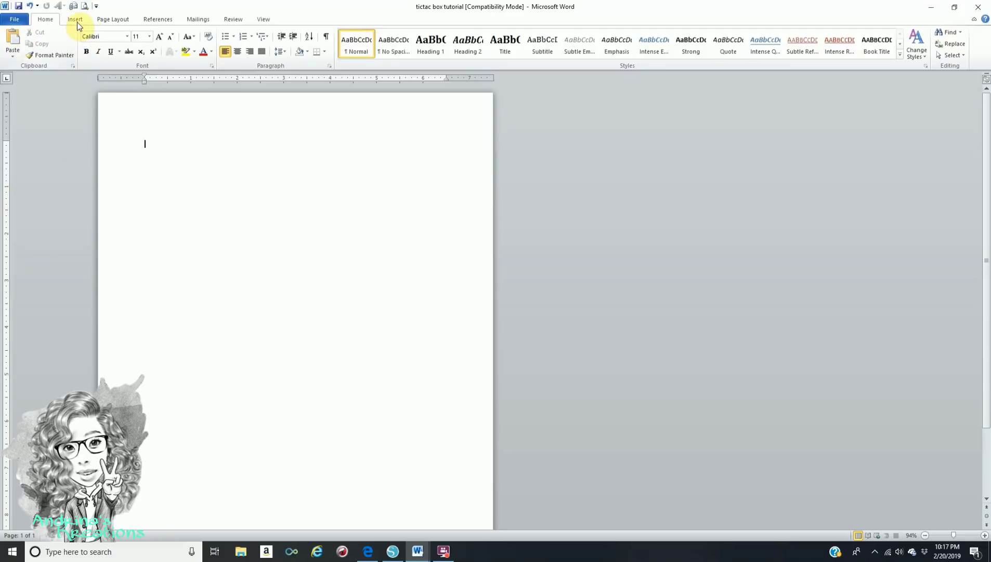
Draw a rectangle about 1.19 in high and 3.4 in wide near the upper-left corner of the blank page.
left_click(76, 22)
left_click(148, 37)
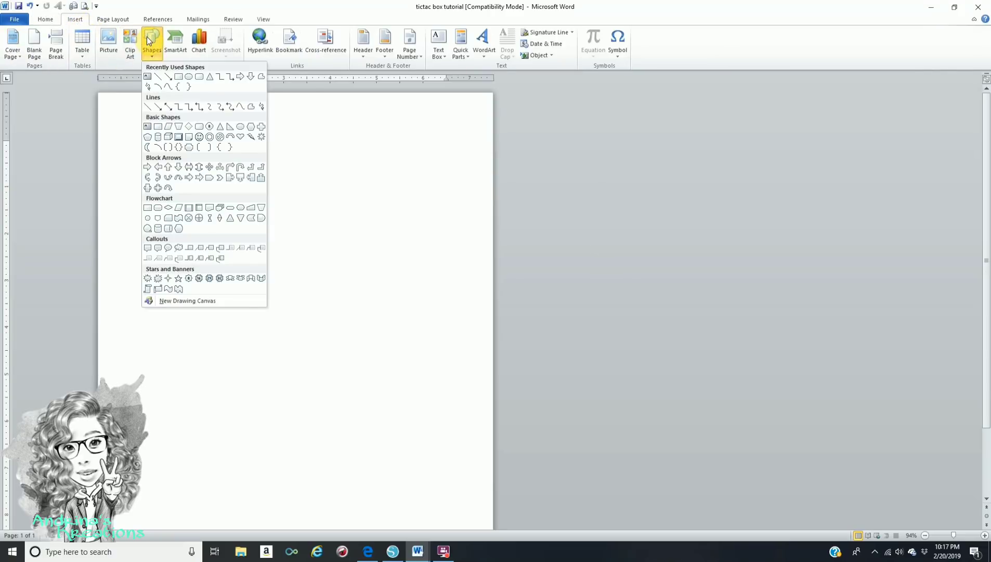
left_click(178, 77)
left_click_drag(106, 130, 264, 186)
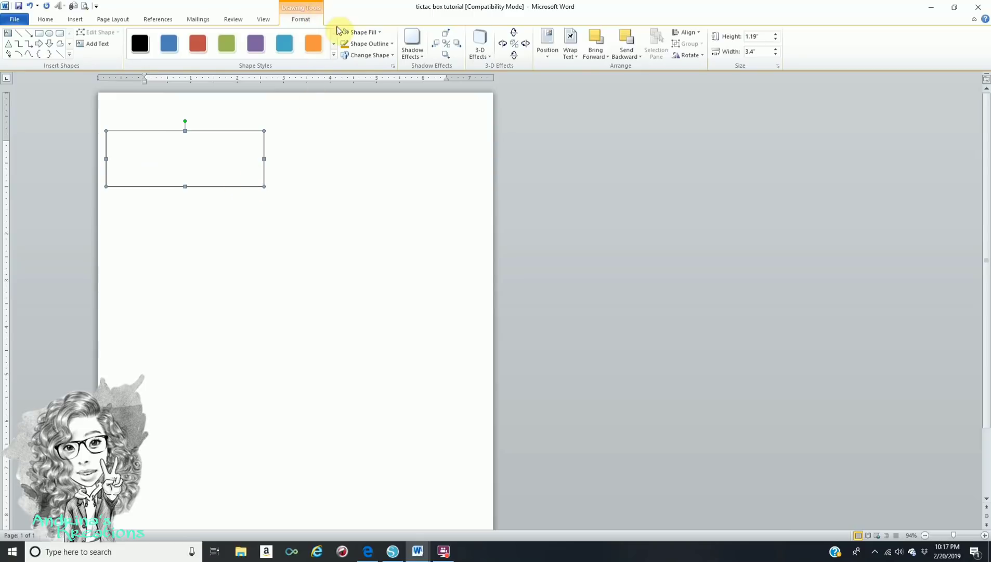
Resize the rectangle to 3.25 in high by 4.8 in wide and move it slightly toward the page's top edge.
left_click(765, 37)
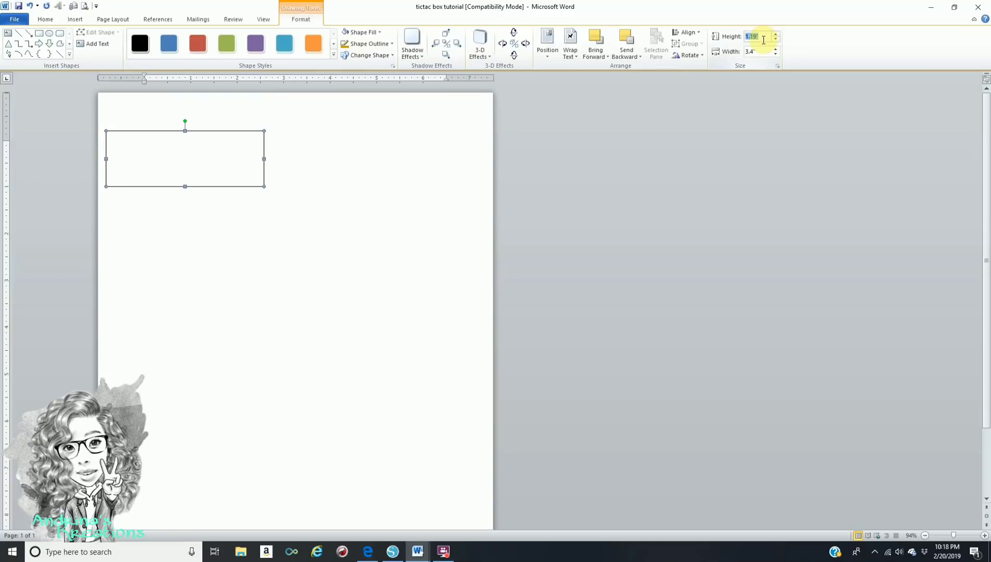
type("3.25")
key("Return")
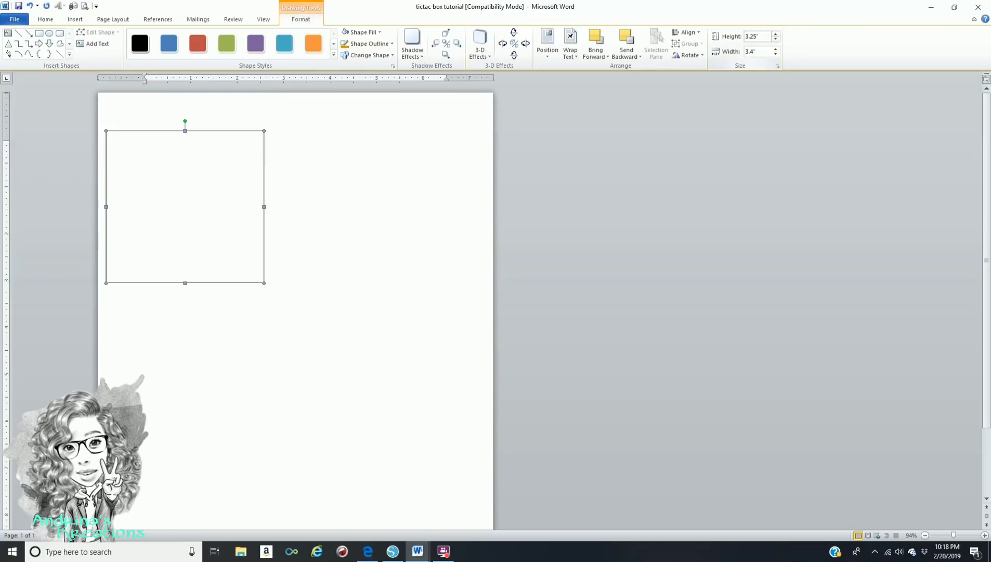
left_click(763, 51)
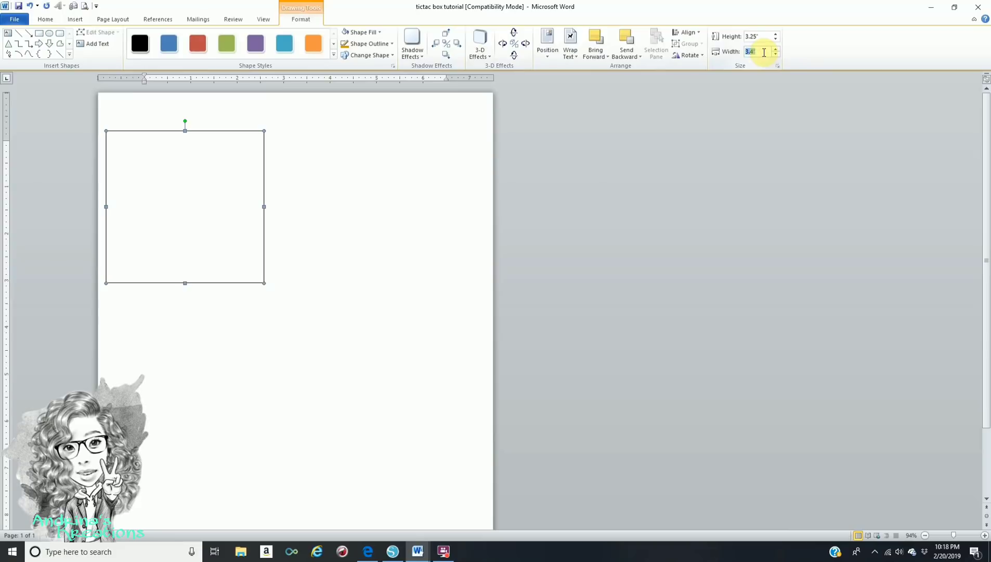
key("Return")
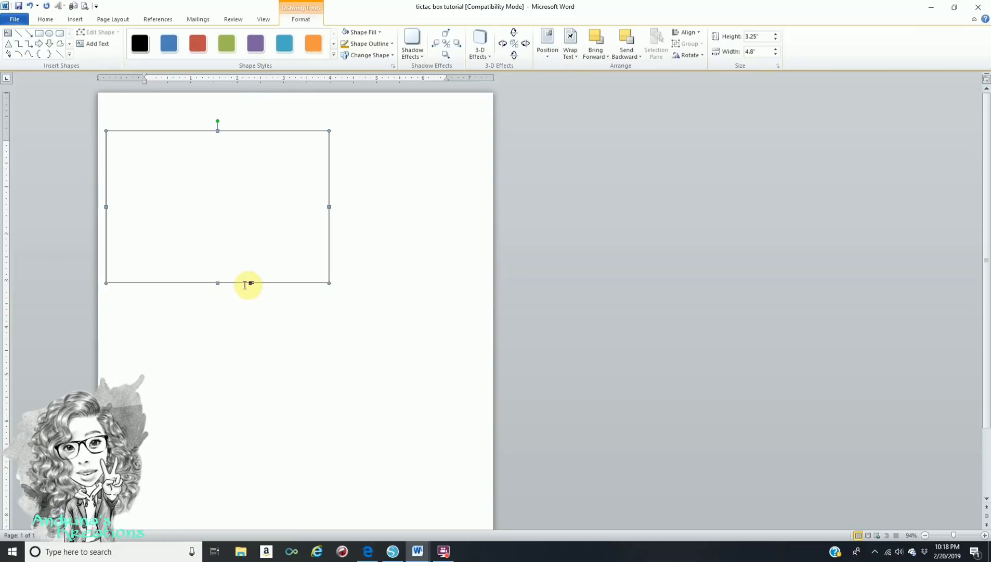
left_click_drag(954, 535, 960, 539)
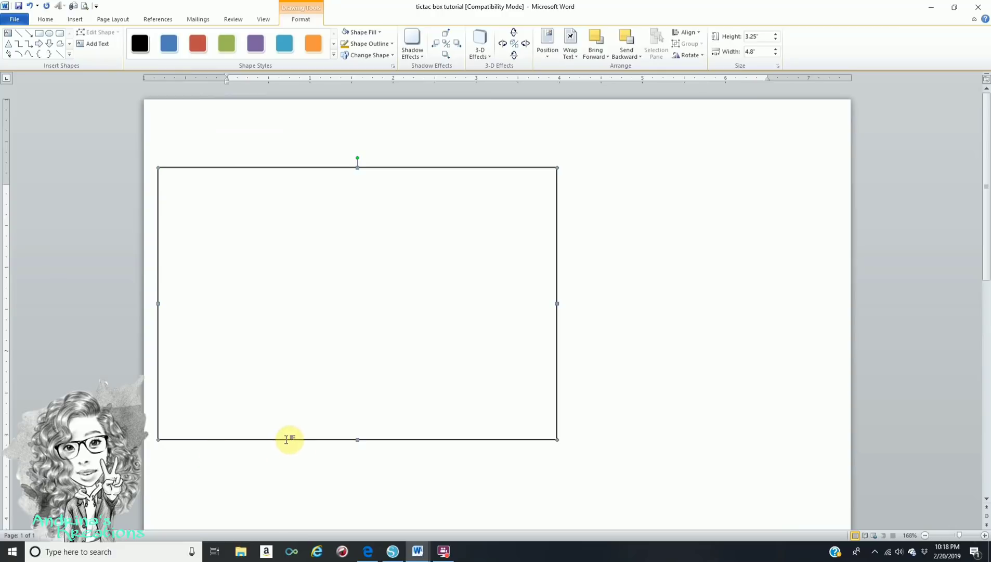
left_click_drag(313, 439, 358, 389)
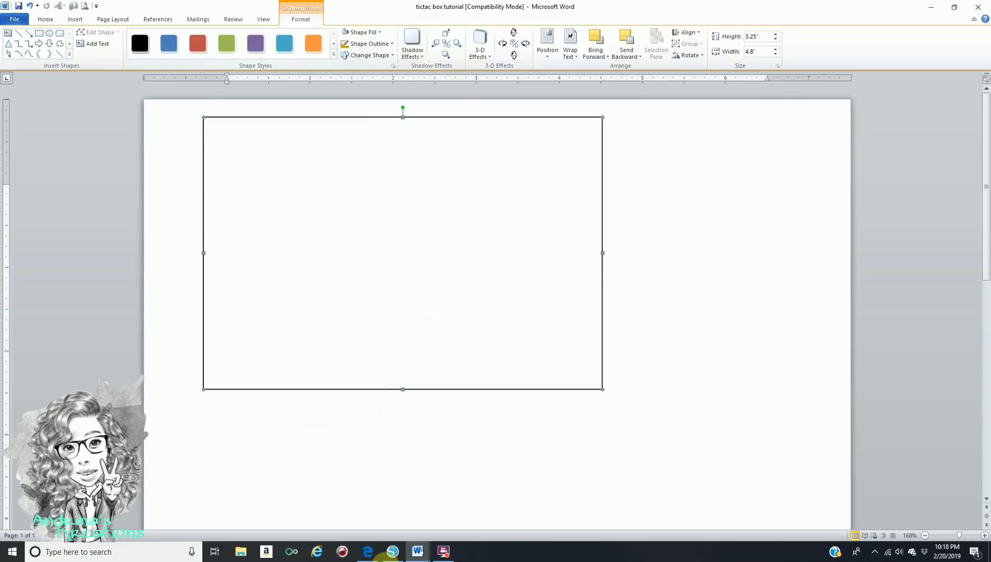
Switch to the browser, search Bing images for "black and white stripes background wallpapers" and open the Black and White Desktop Wallpapers result.
left_click(372, 552)
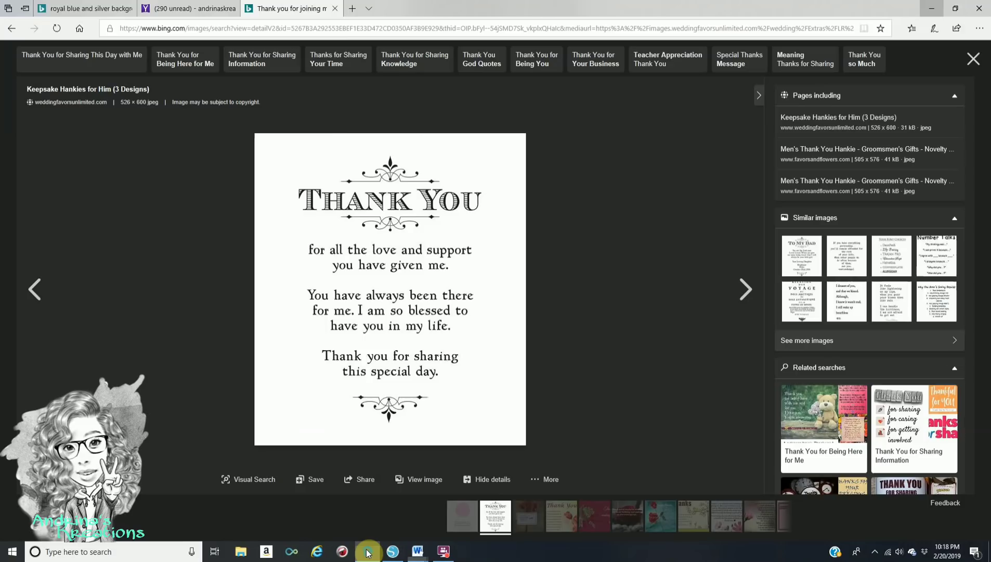
left_click(16, 30)
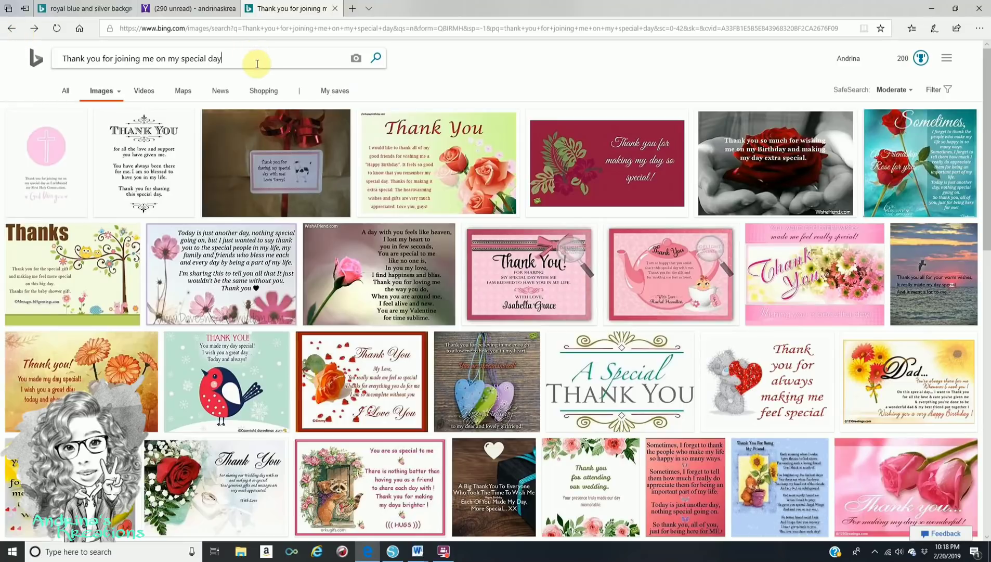
left_click(98, 54)
type("b")
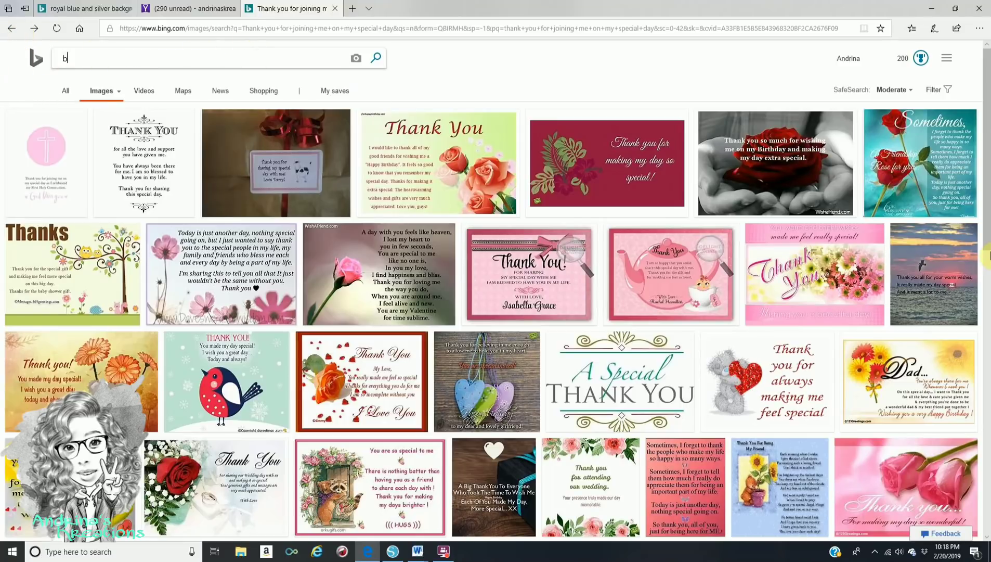
type("lack ")
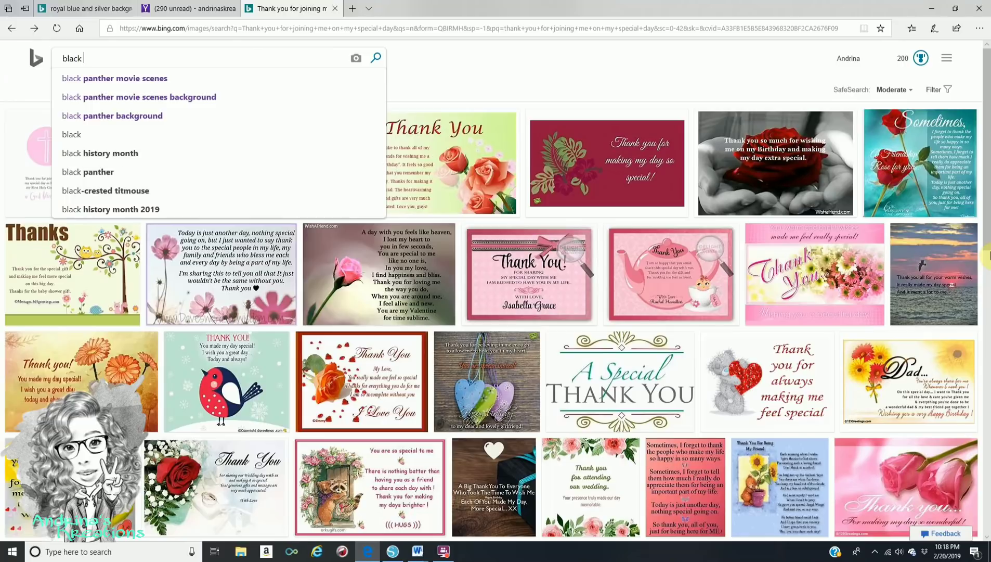
type("and whi")
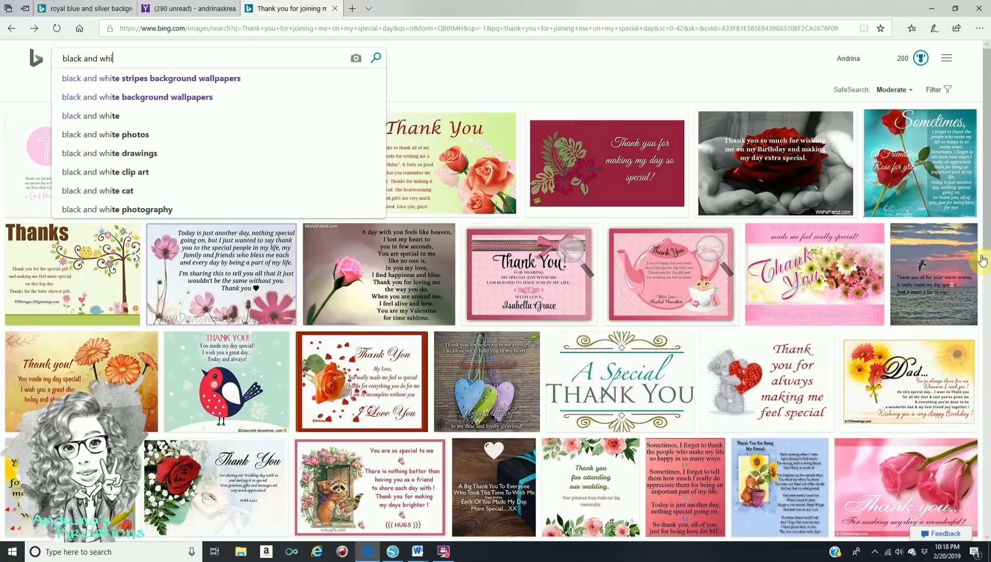
left_click(211, 82)
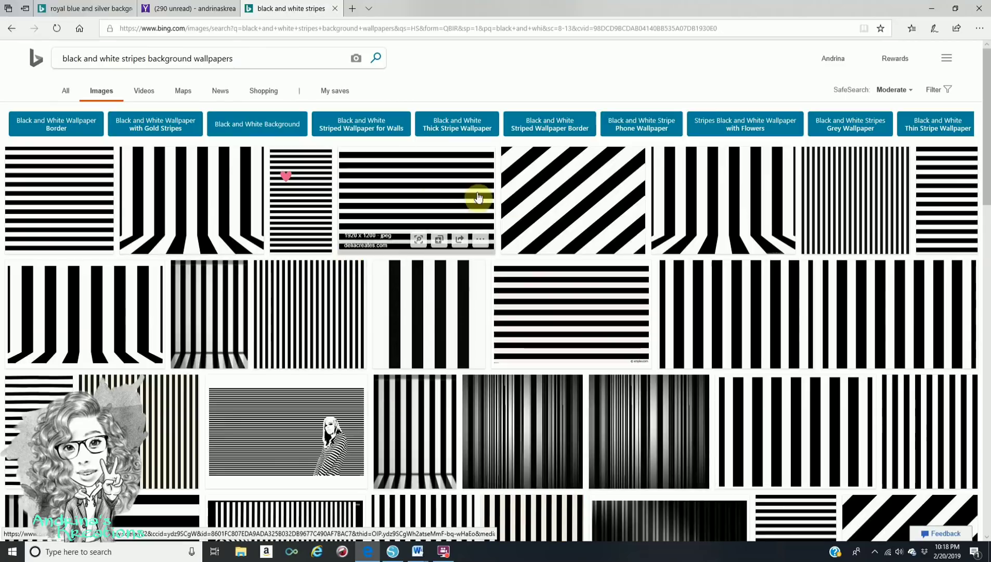
left_click(412, 198)
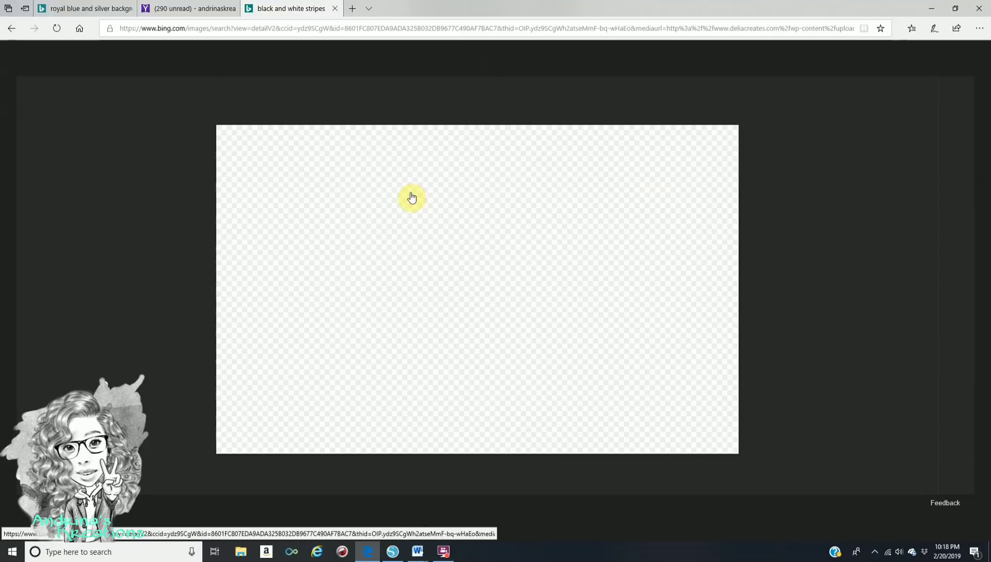
right_click(334, 273)
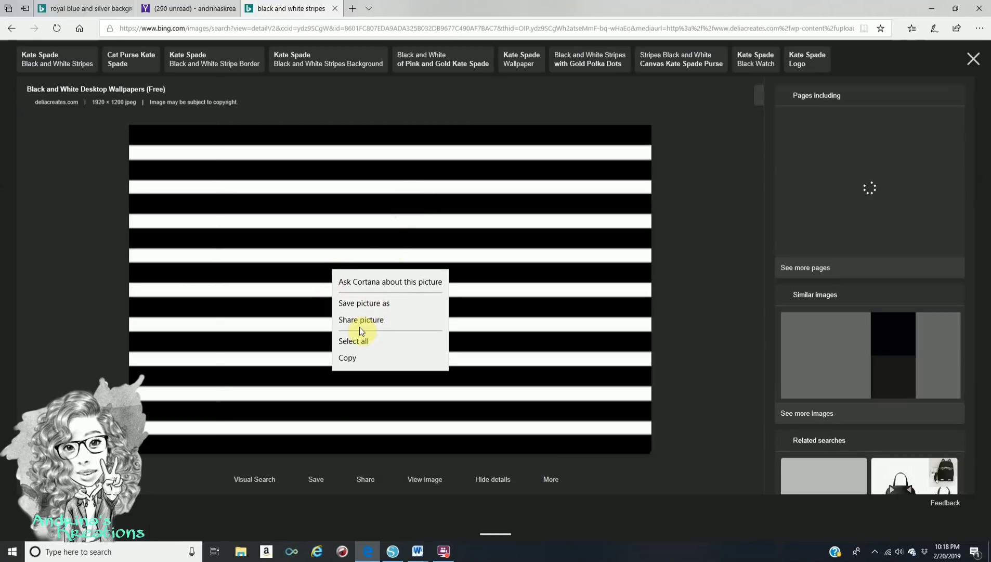
Return to Word and fill the rectangle with the WnRts2 striped picture from the backgrounds folder in Pictures.
left_click(416, 555)
left_click(592, 517)
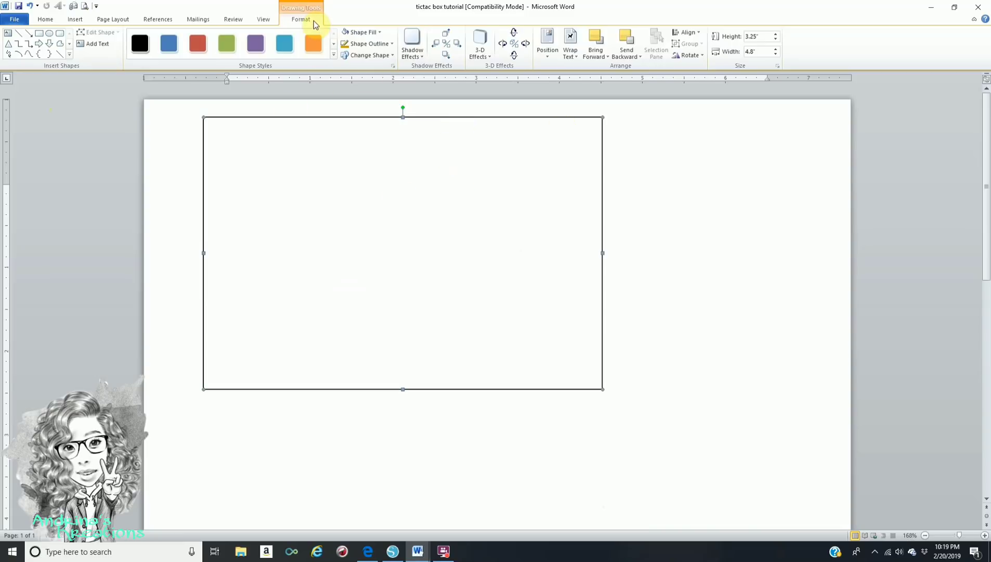
left_click(366, 36)
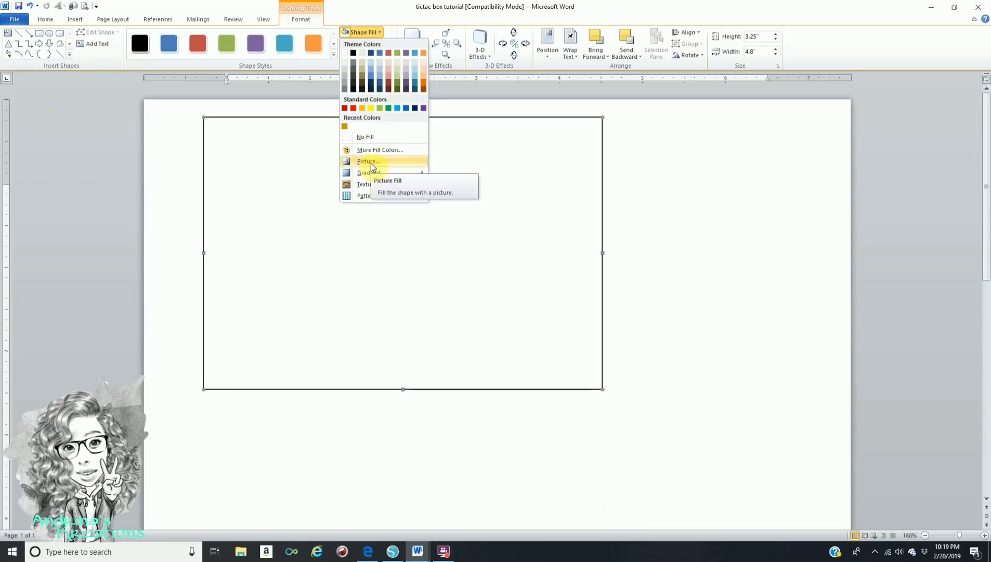
left_click(372, 165)
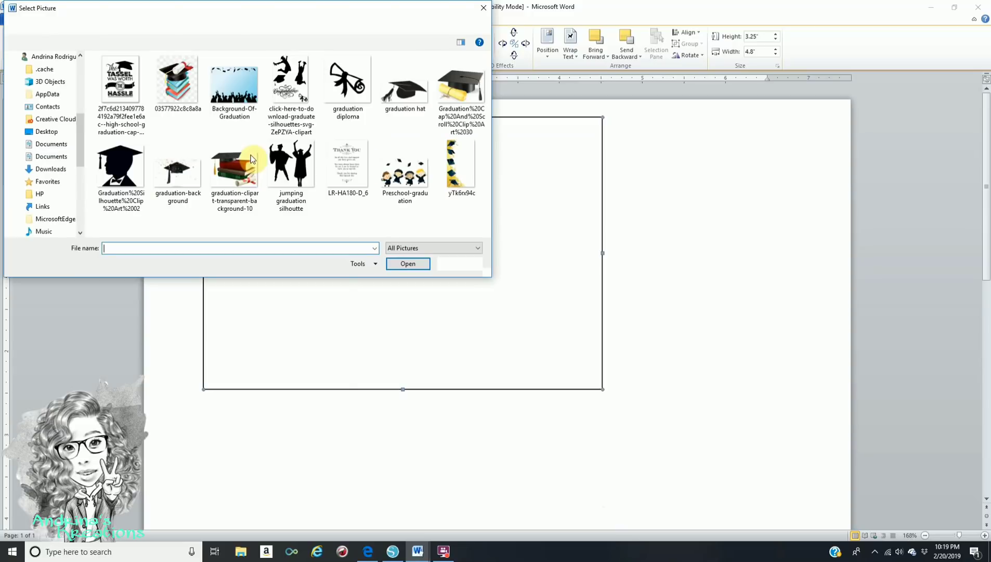
left_click(52, 145)
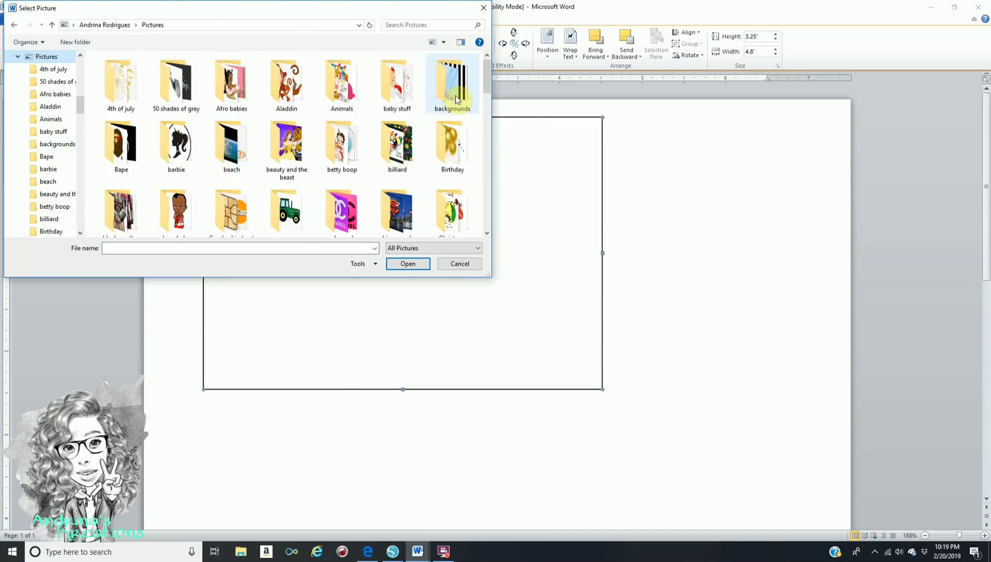
double_click(455, 95)
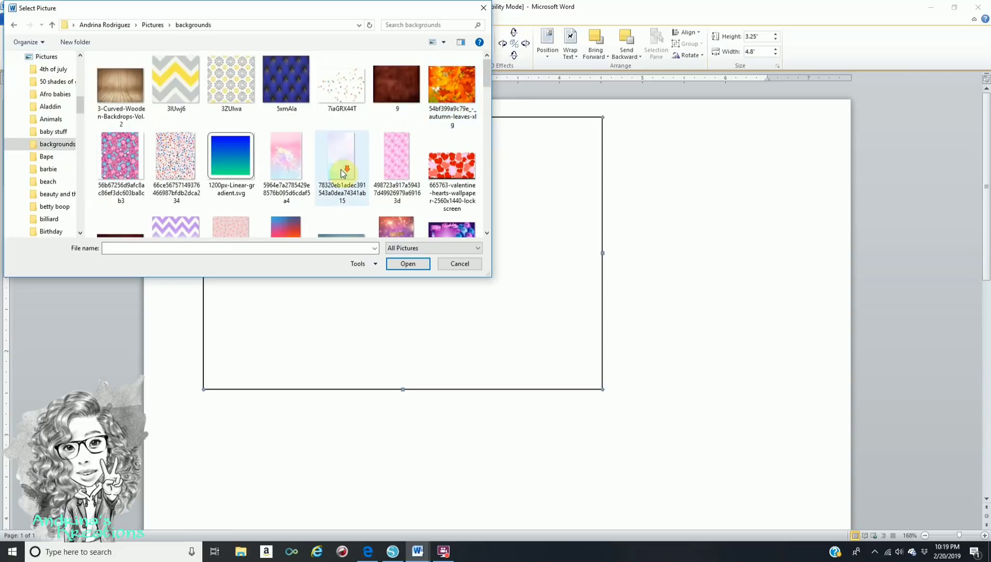
scroll(341, 169, "down", 1)
scroll(349, 177, "down", 2)
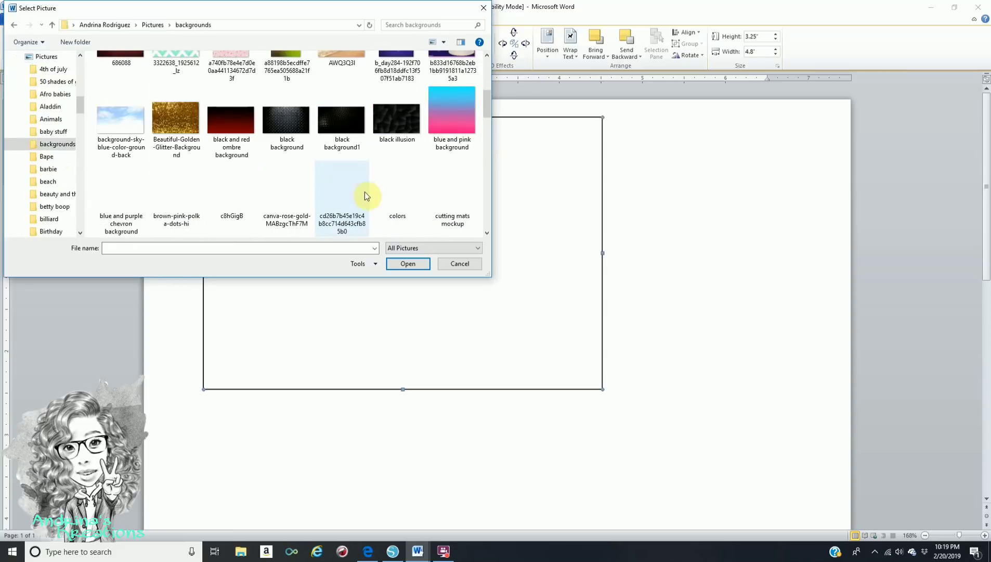
scroll(365, 191, "down", 1)
scroll(408, 205, "down", 5)
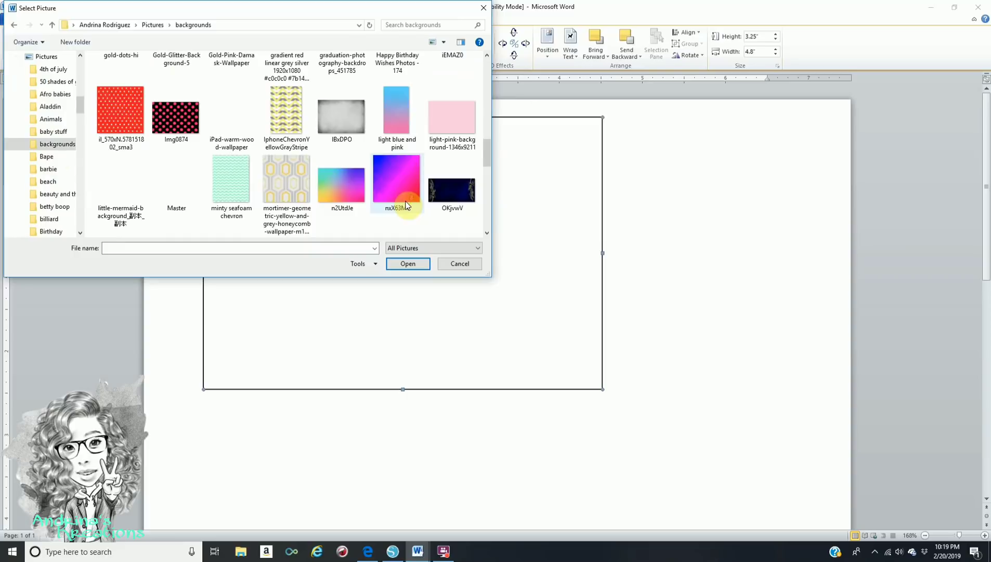
scroll(408, 205, "down", 5)
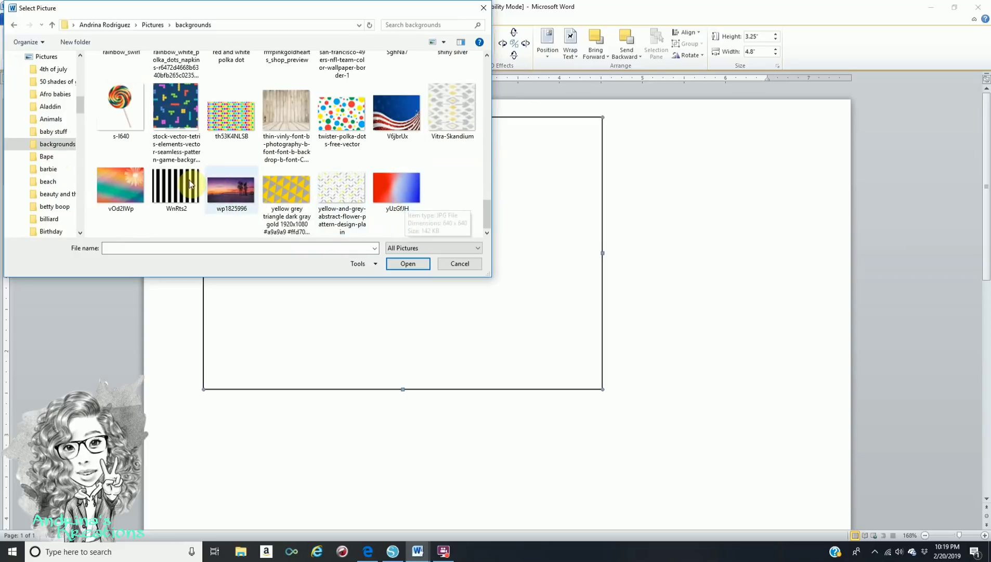
left_click(176, 188)
left_click(422, 263)
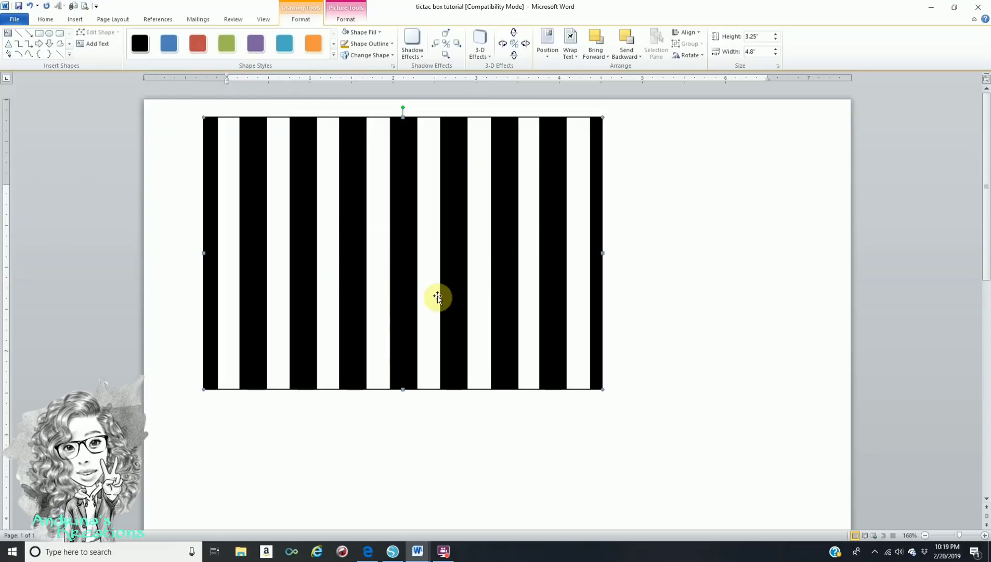
left_click(784, 269)
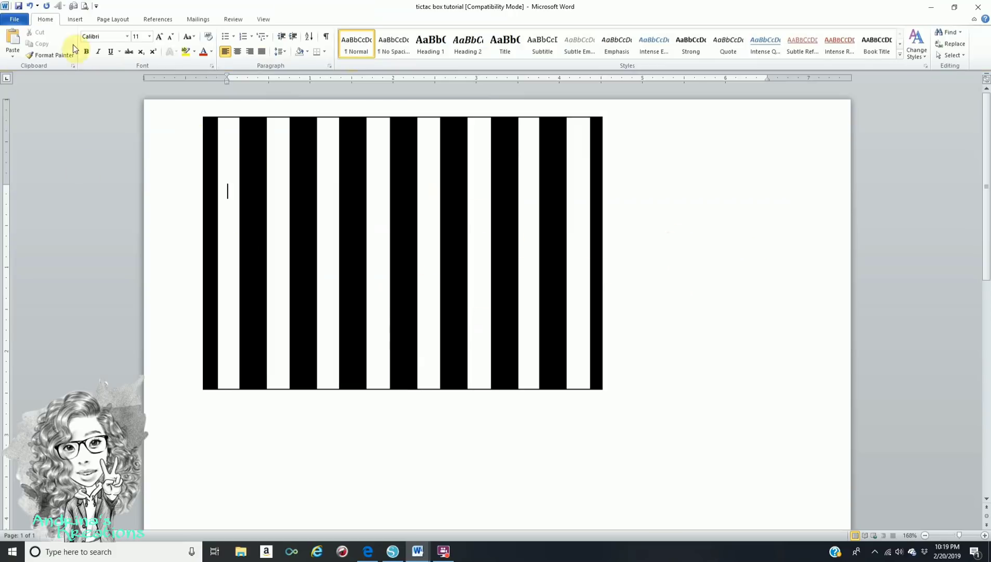
Draw a second rectangle about 0.48 in high and 1.04 in wide beside the striped one.
left_click(78, 19)
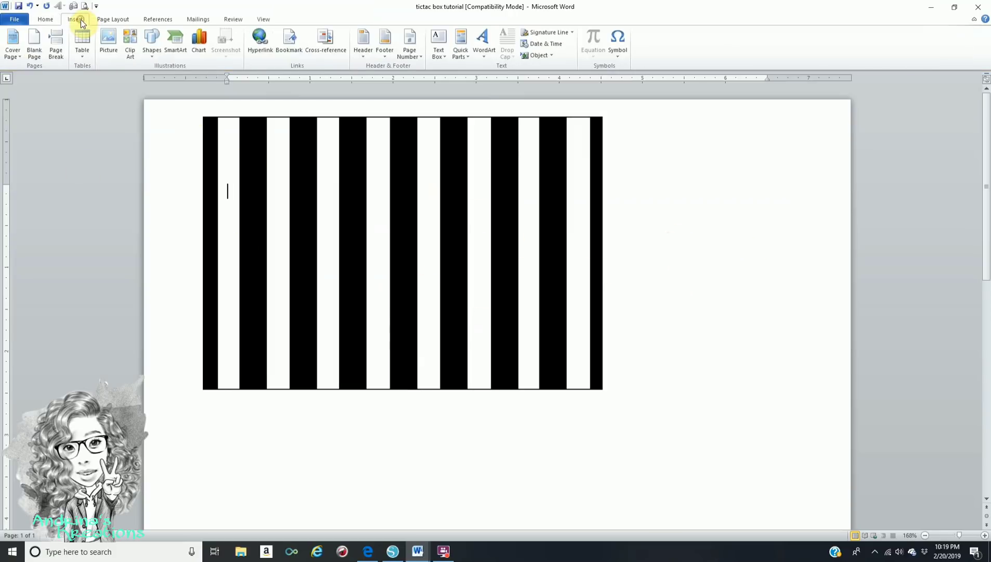
left_click(157, 43)
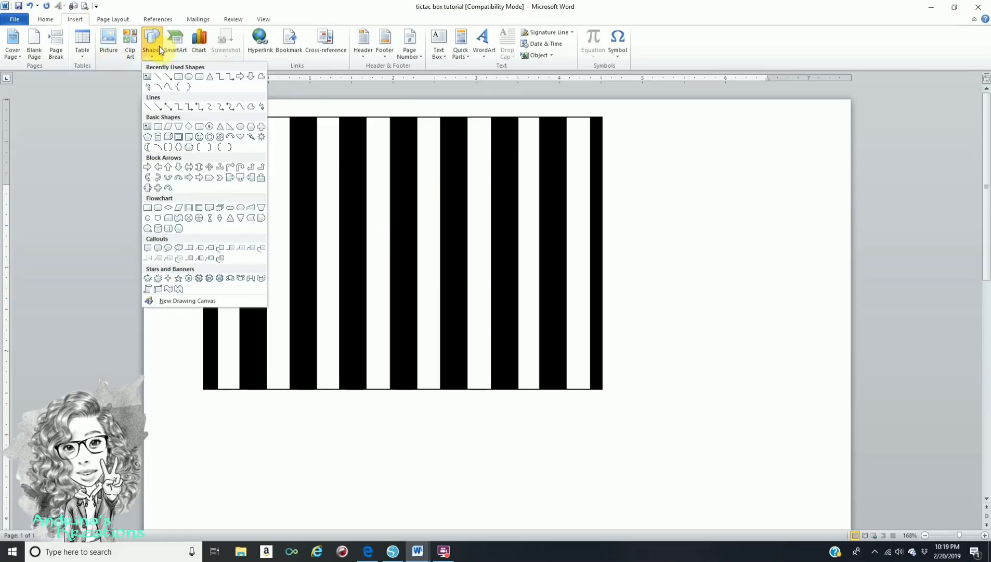
left_click(179, 75)
mouse_move(641, 170)
left_mouse_down()
mouse_move(652, 186)
mouse_move(728, 211)
left_mouse_up()
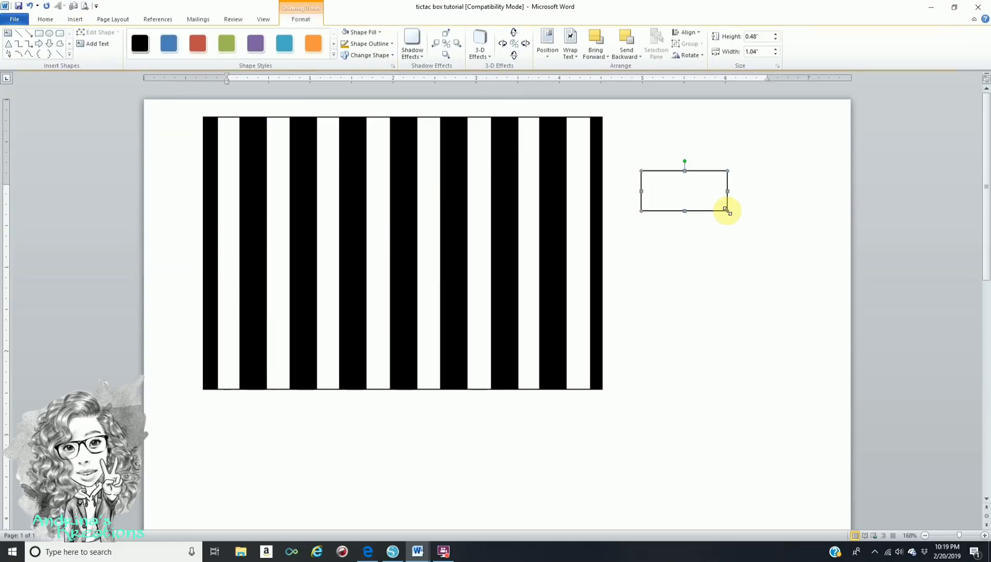
Set the second rectangle's height to 3 in and its width to 4.5 in.
left_click(767, 36)
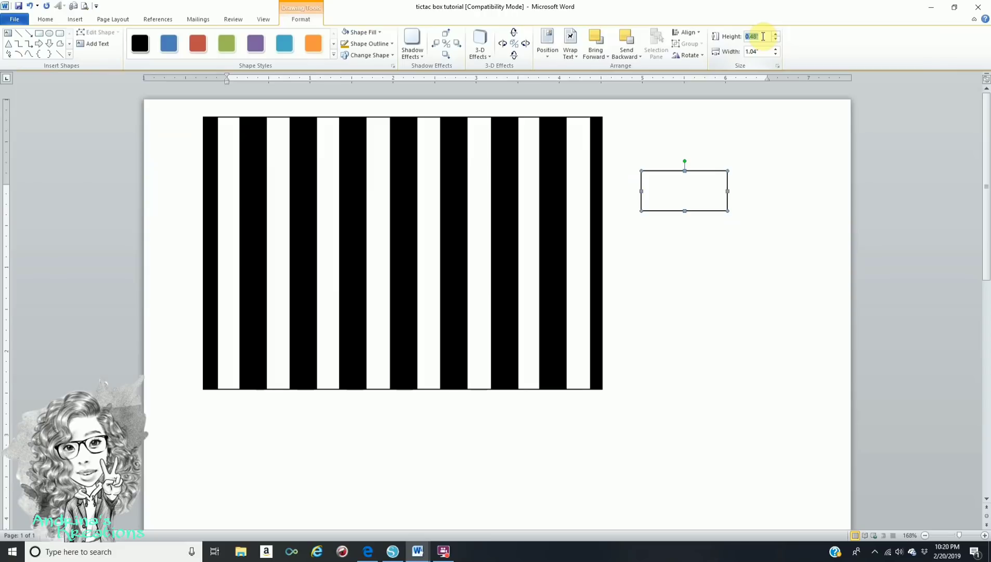
type("3")
key("Return")
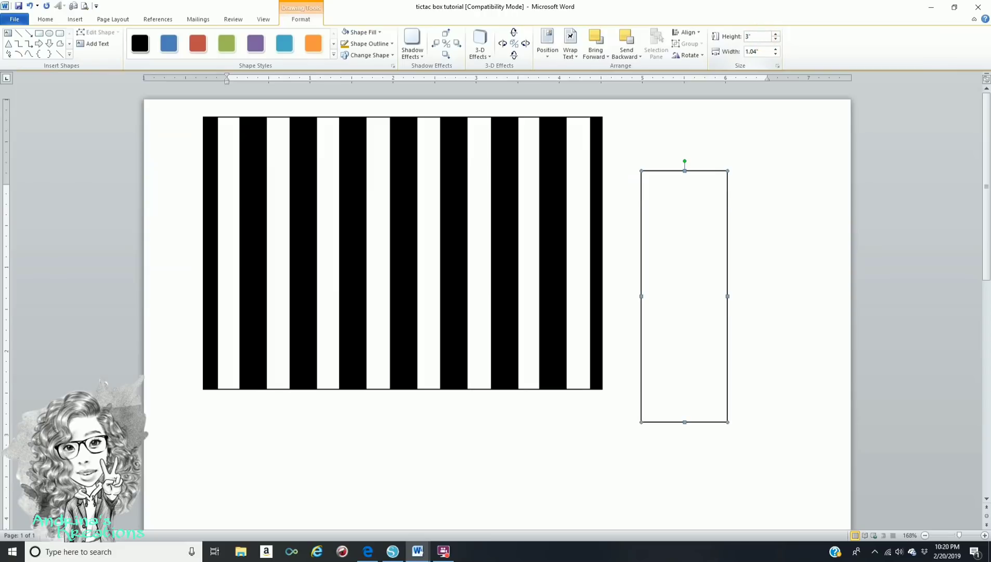
left_click(764, 52)
type("4.5")
key("Return")
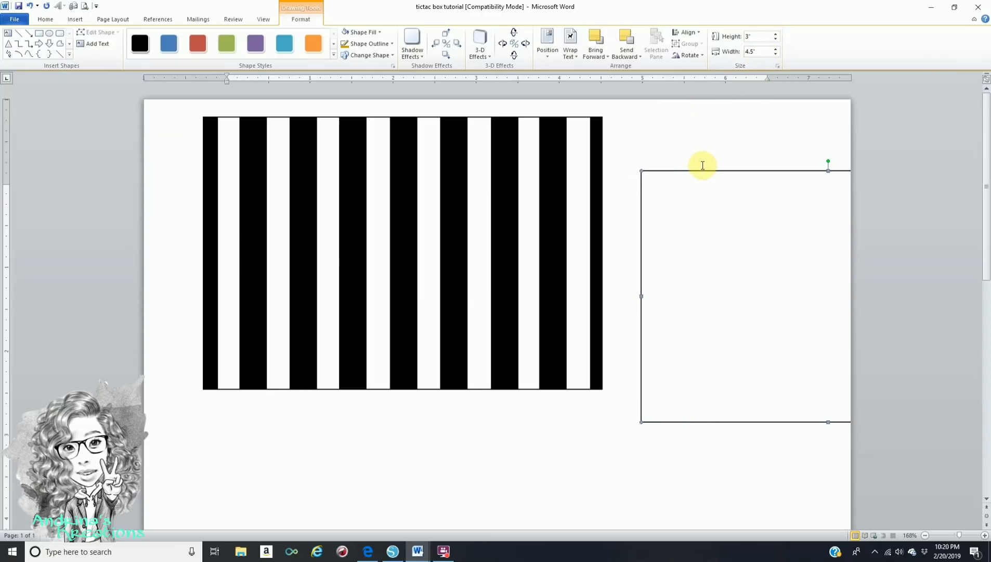
Place the second rectangle on top of the striped one so the stripes form a border, and fill it with black.
left_click_drag(702, 175, 274, 126)
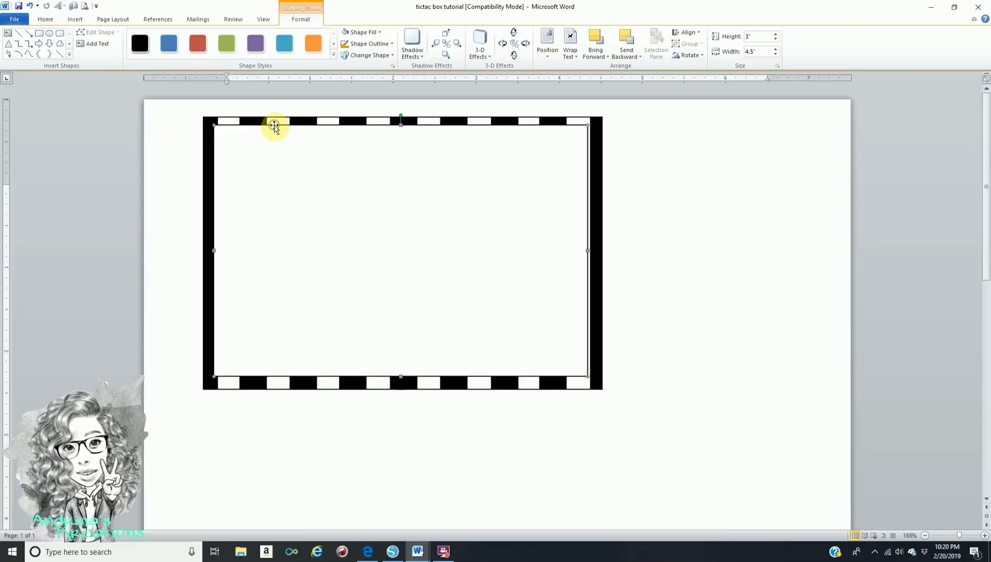
left_click(363, 31)
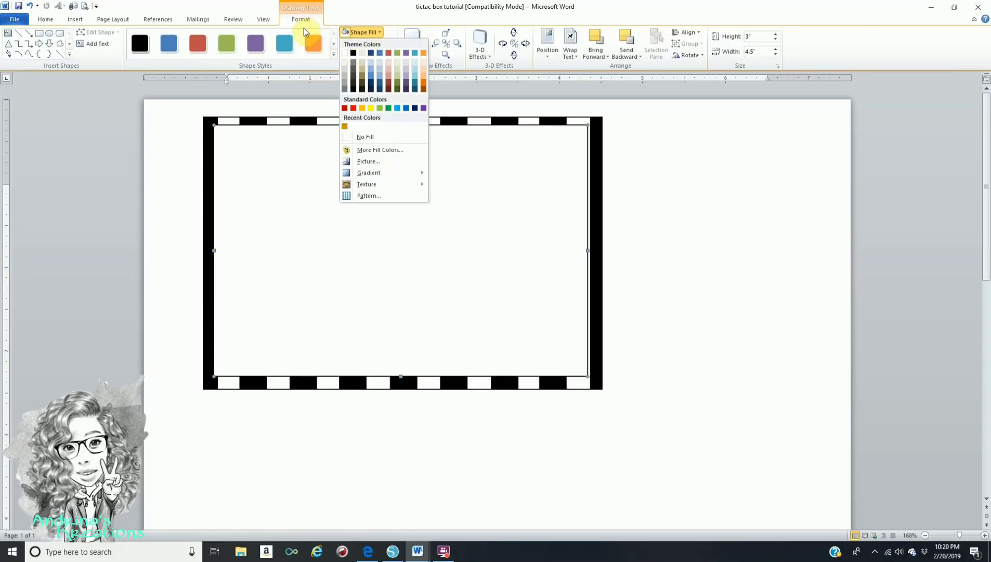
left_click(353, 52)
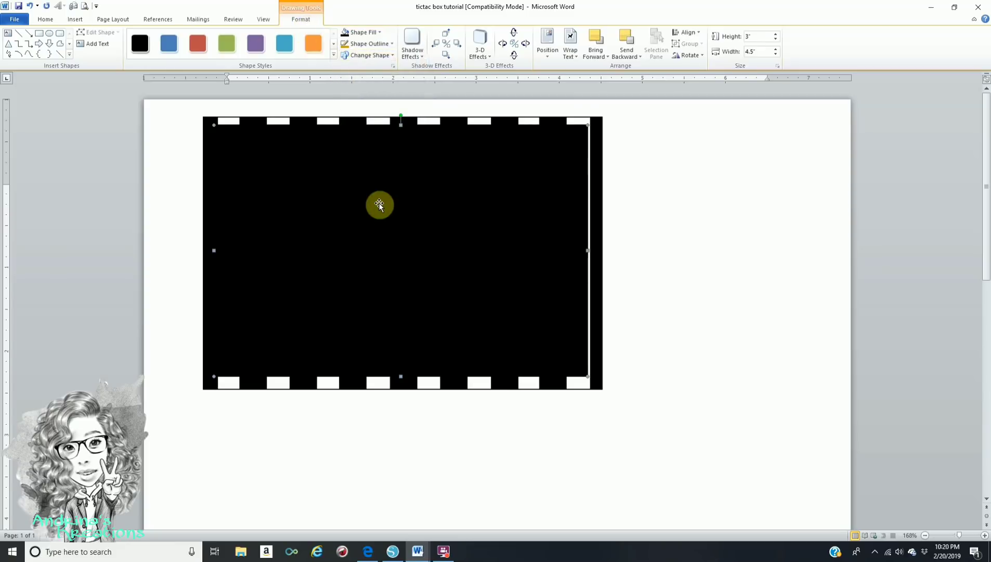
Nudge the black panel slightly right and down until it is centred over the striped rectangle.
key("Right")
key("Right")
key("Right")
key("Right")
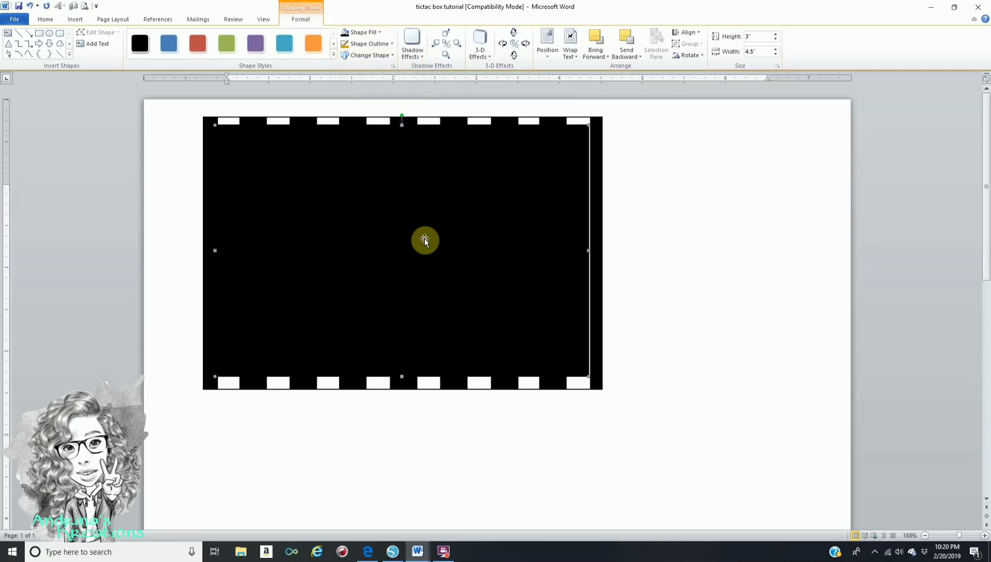
key("Down")
key("Down")
key("Down")
key("Down")
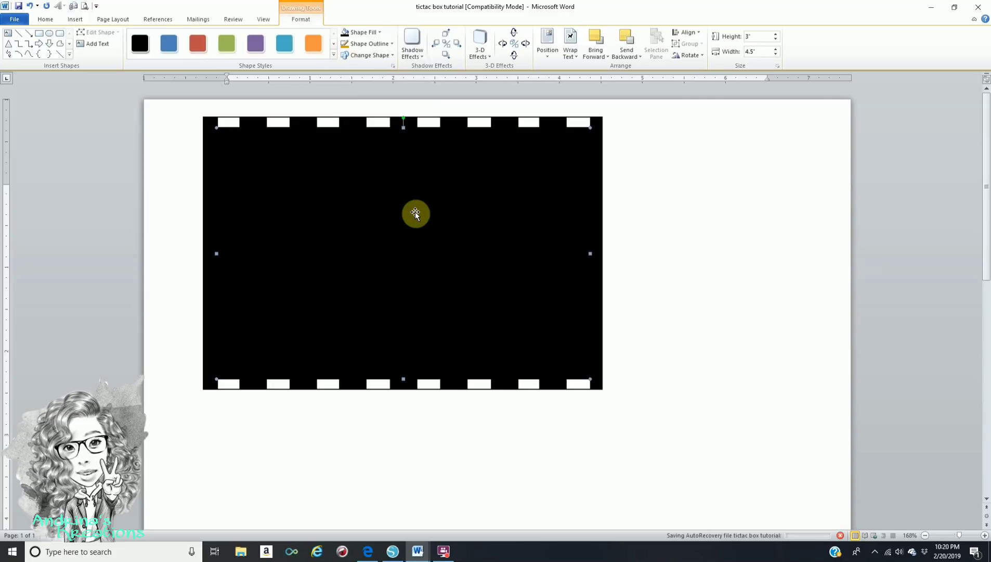
Give the black panel a dark gold outline using a custom colour from the standard colour palette.
left_click(363, 45)
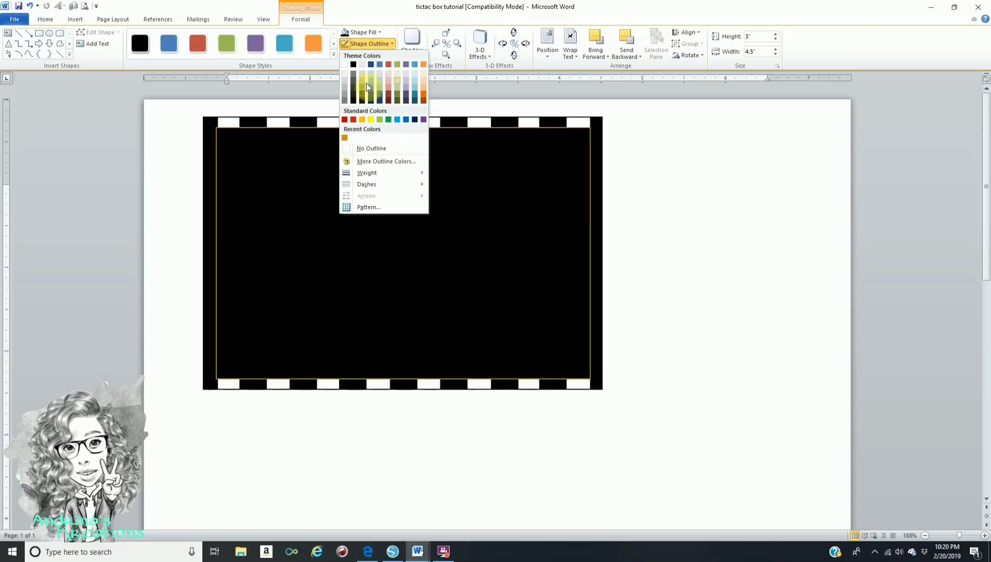
left_click(364, 163)
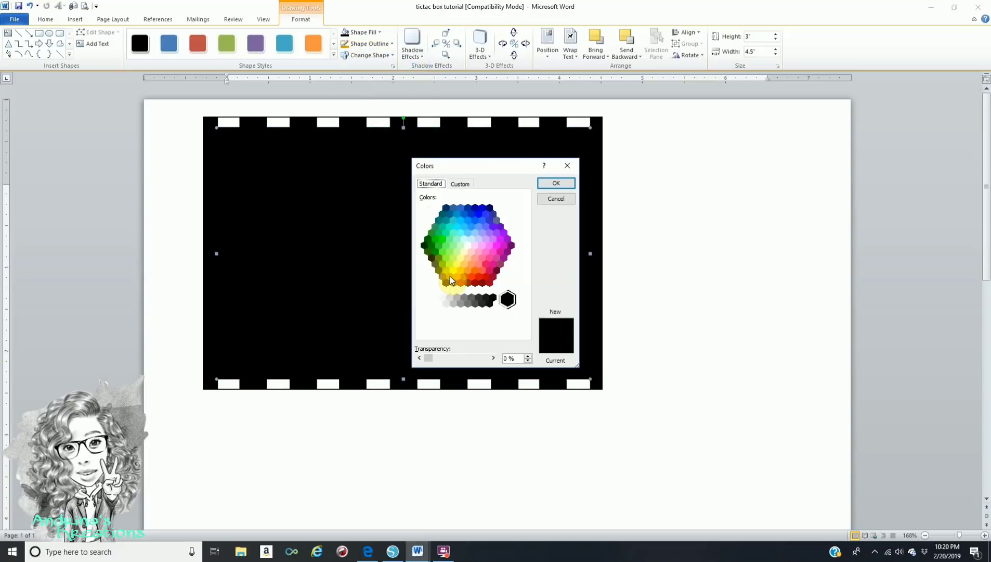
left_click(451, 278)
left_click(562, 182)
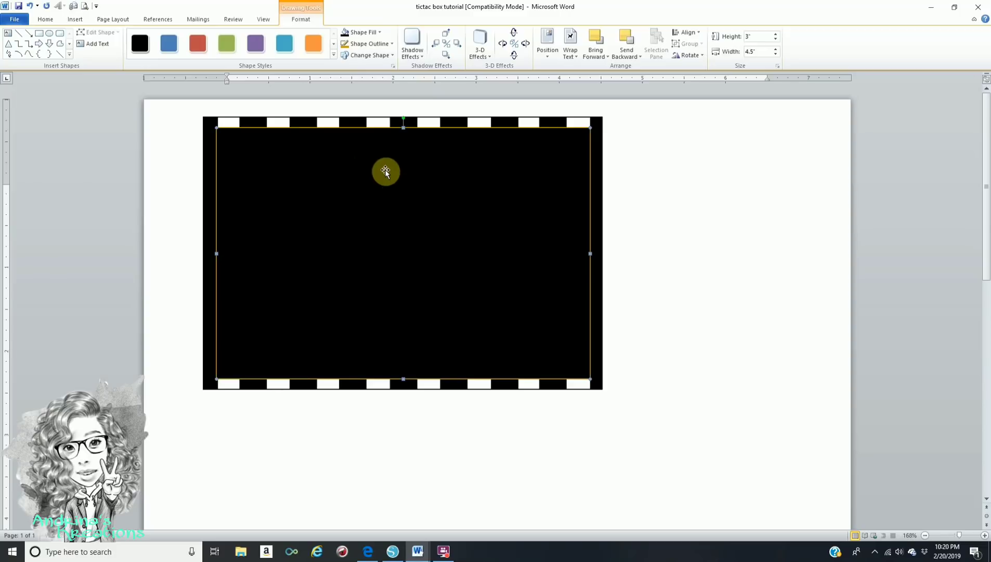
Thicken the black panel's gold outline to 2¼ pt and deselect the panel.
left_click(371, 41)
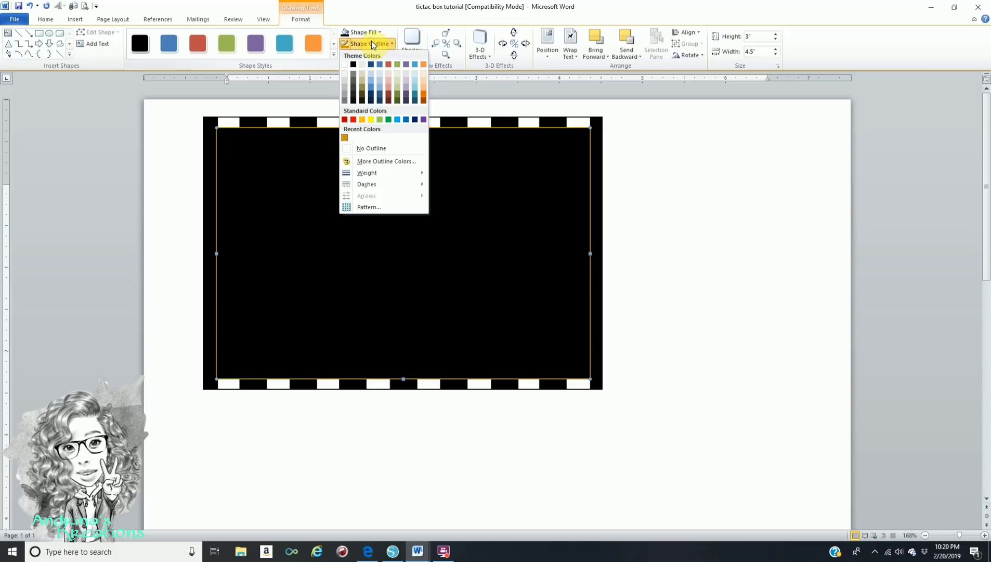
mouse_move(368, 174)
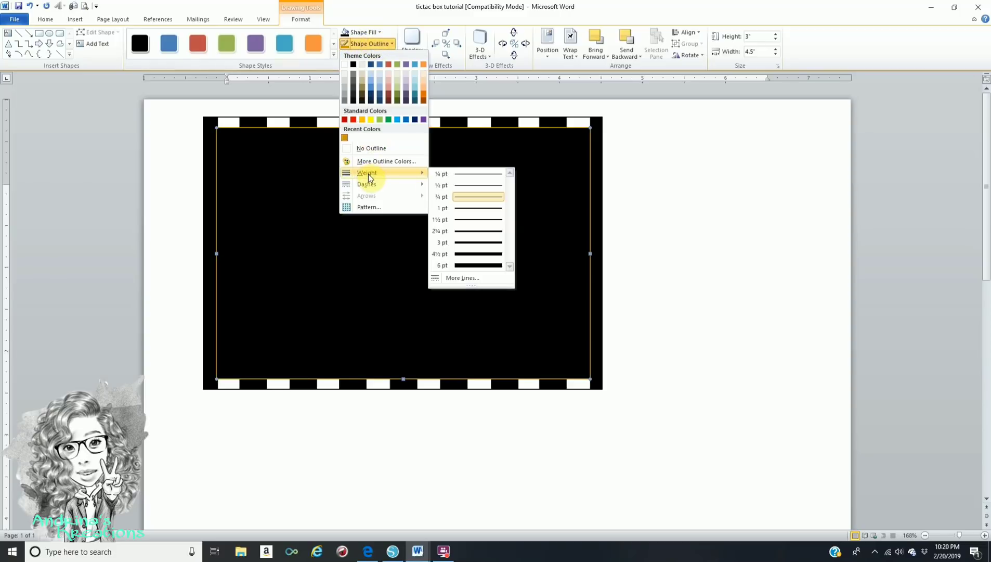
left_click(469, 234)
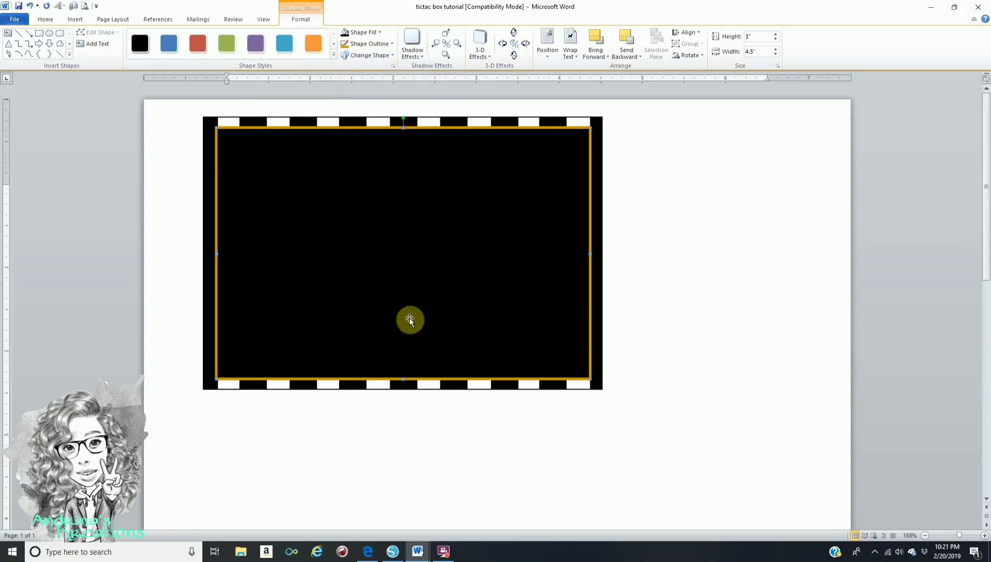
left_click(850, 306)
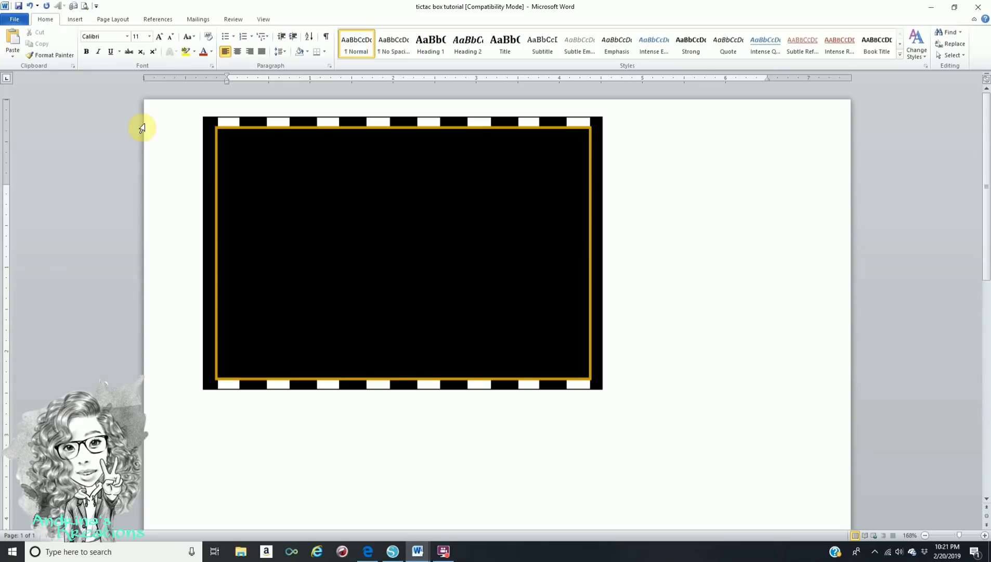
Draw a rectangle about 0.81 in high and 1.06 in wide in the blank area to the right of the label.
left_click(70, 21)
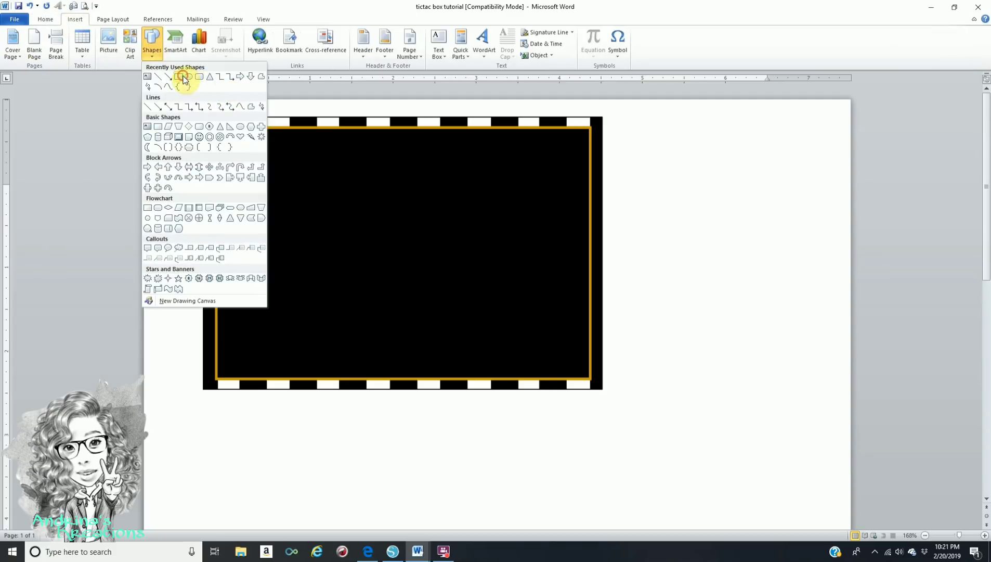
left_click(186, 78)
left_click_drag(674, 151, 763, 220)
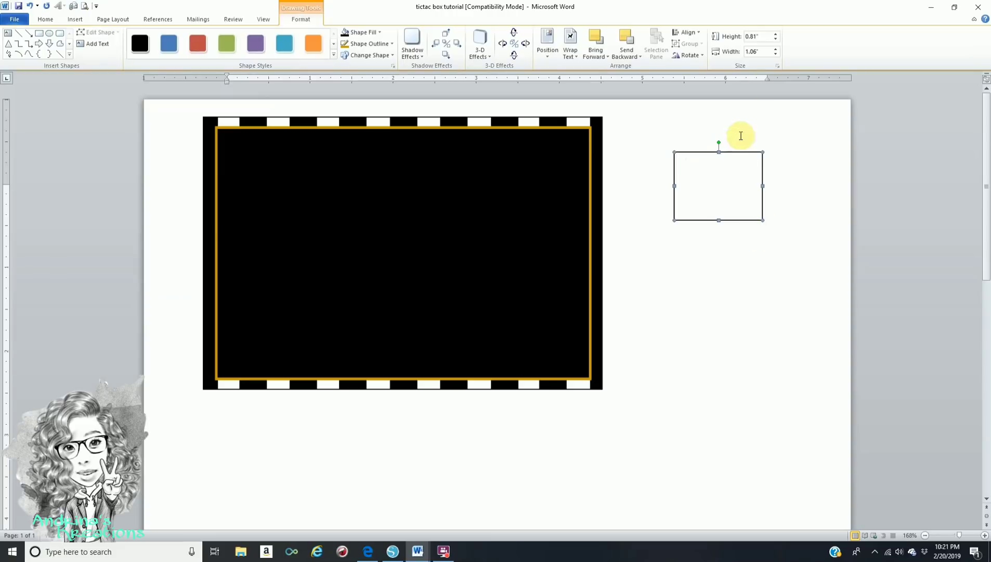
Set the new blank rectangle's height to 3.25 in and its width to 2.15 in.
left_click(761, 36)
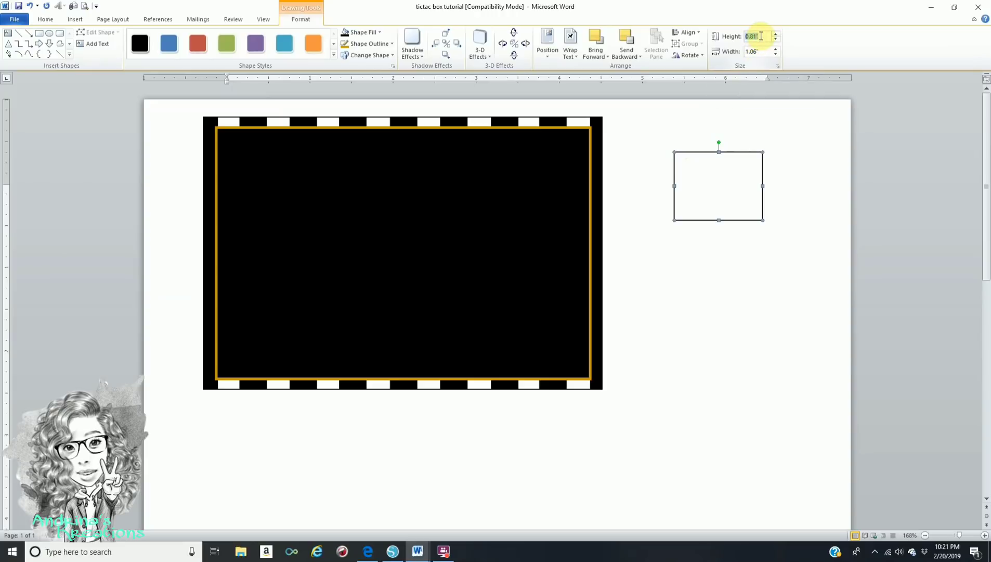
type("3.25")
key("Return")
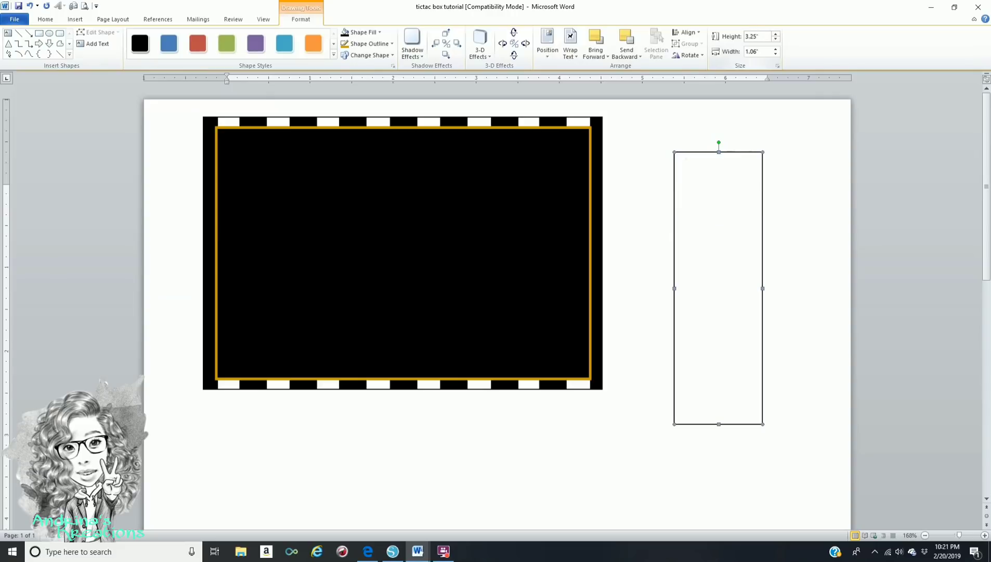
left_click(759, 52)
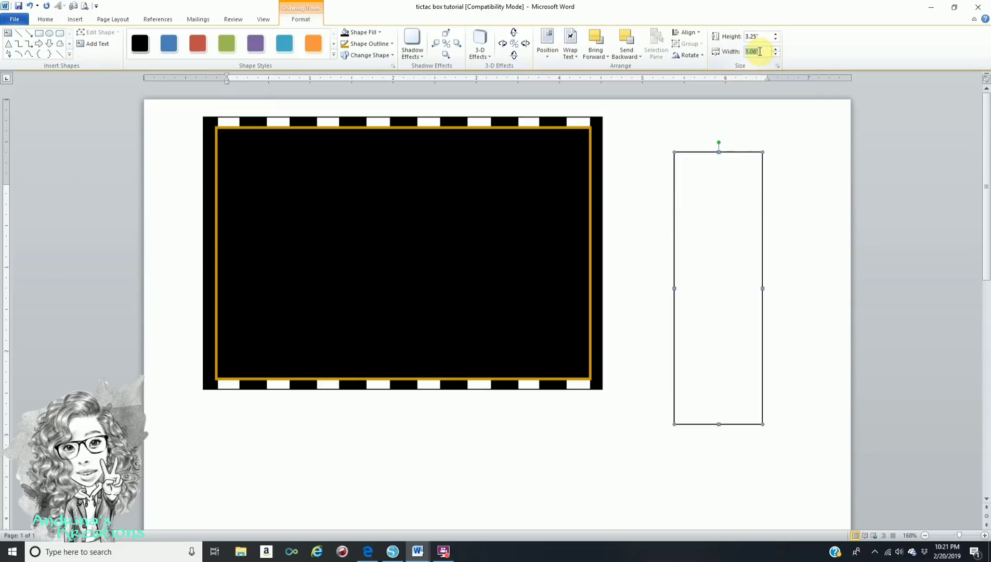
type("2.15")
key("Return")
Try the blank rectangle flush over the label's right end and its left end, and park it beside the label.
left_click(707, 152)
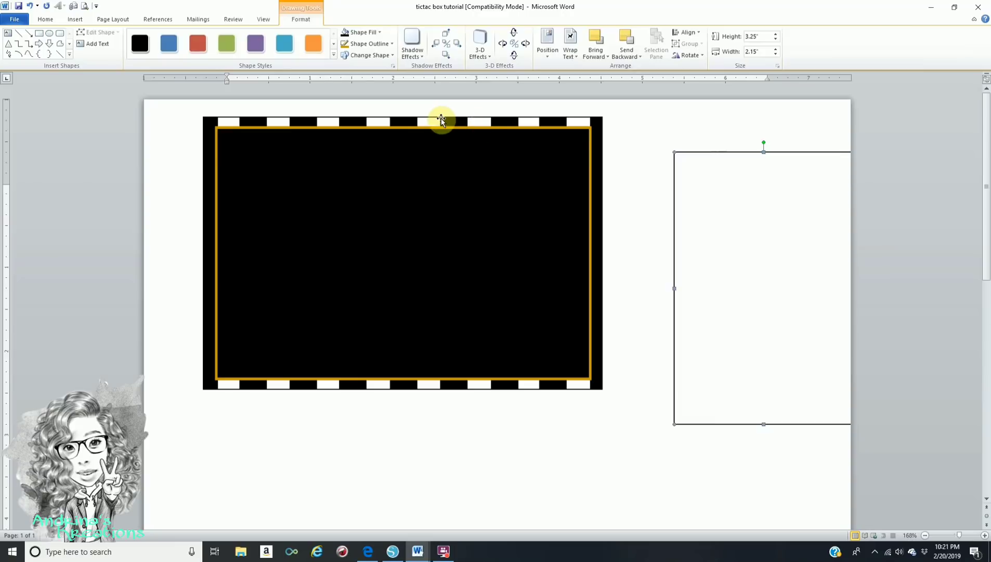
left_click_drag(701, 152, 449, 120)
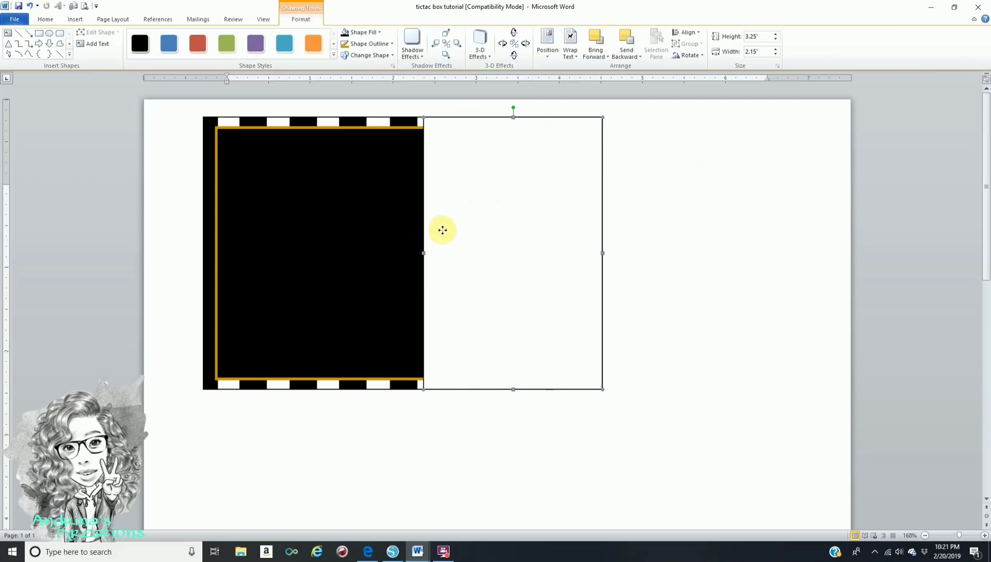
left_click(323, 221)
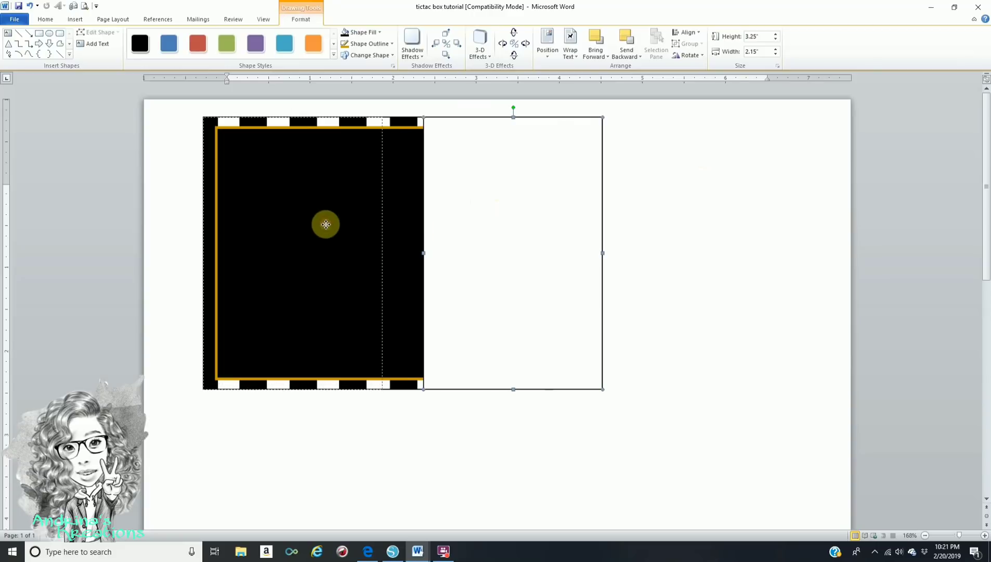
left_click_drag(326, 224, 328, 224)
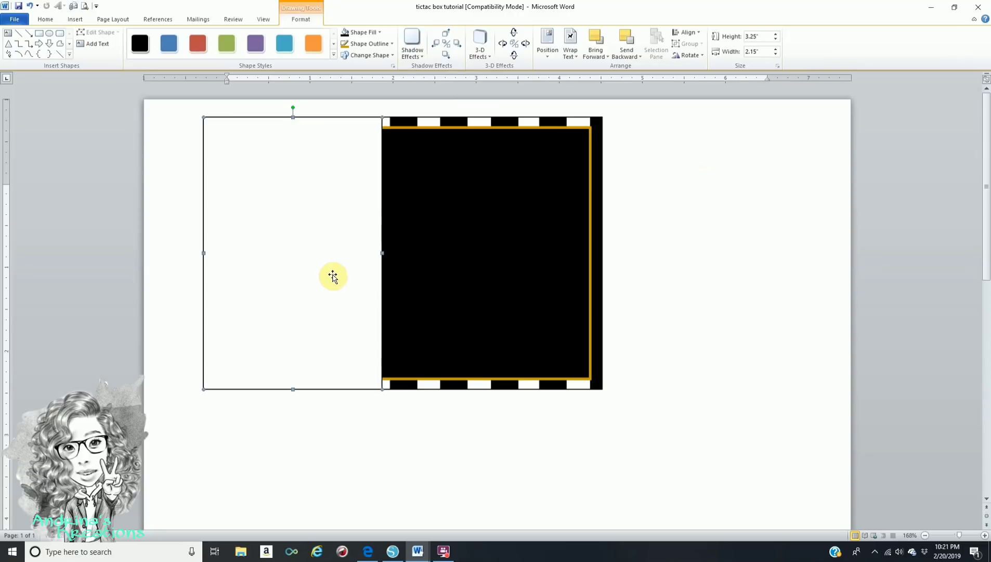
left_click_drag(333, 276, 743, 278)
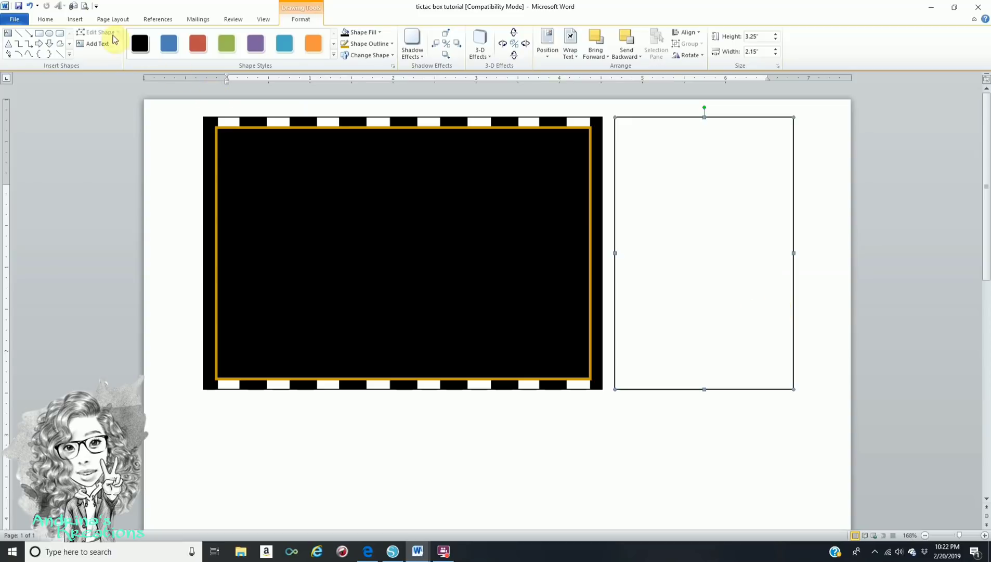
left_click(421, 506)
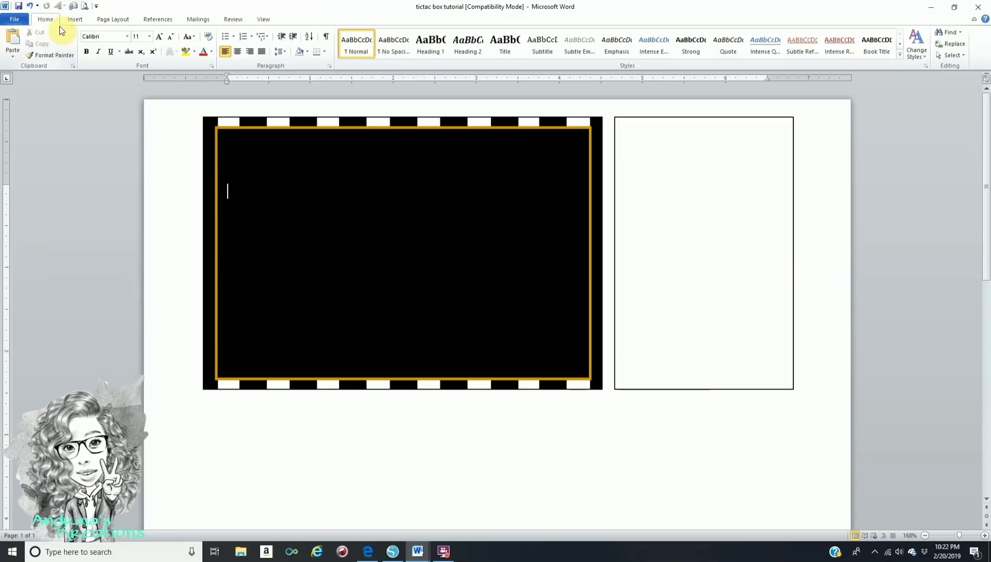
Draw a small rectangle about 0.36 in high and 0.3 in wide below the blank rectangle.
left_click(74, 19)
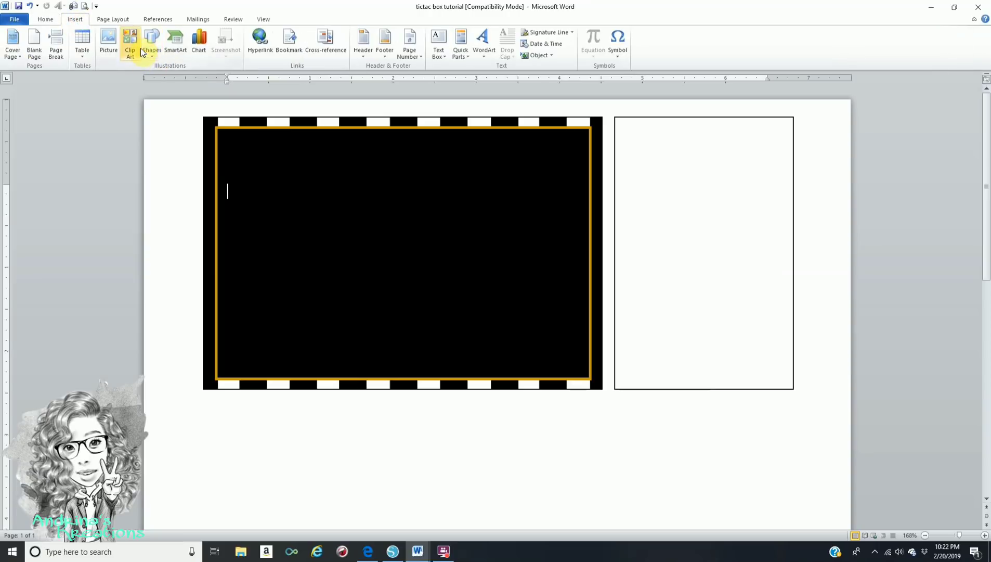
left_click(148, 47)
left_click(178, 81)
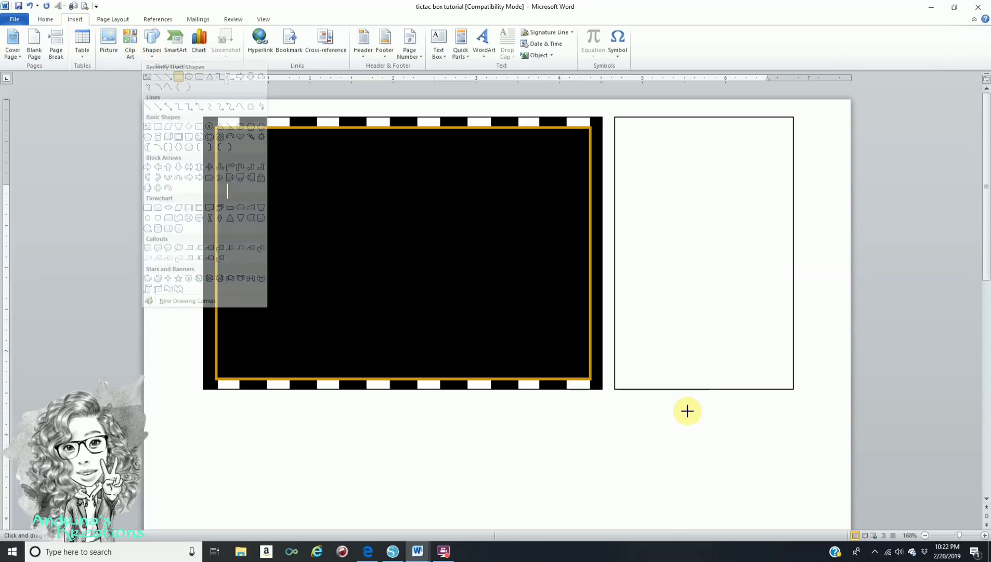
left_click_drag(657, 426, 669, 449)
Set the small rectangle's height to 3.25 in and its width to 0.5 in.
scroll(668, 436, "down", 5)
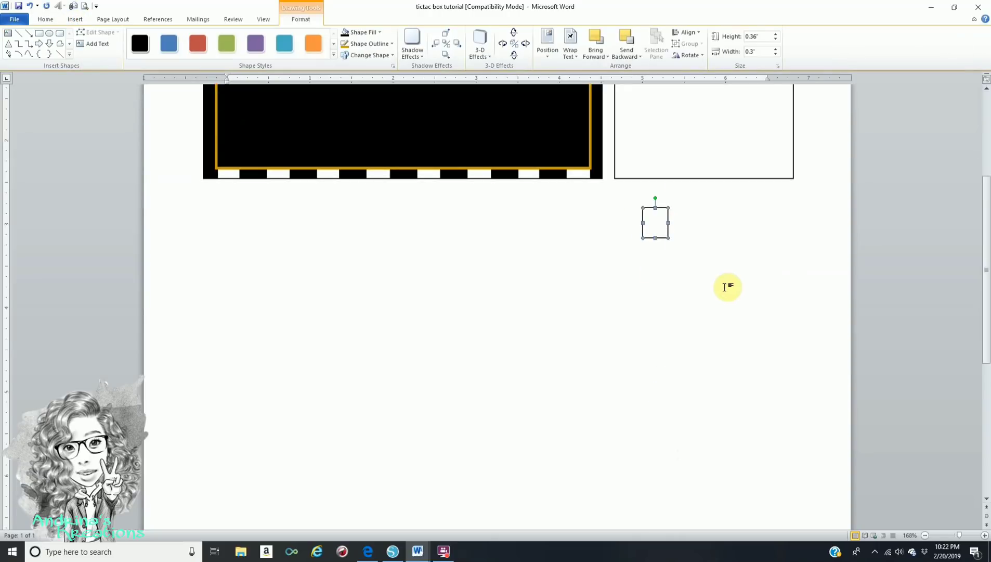
left_click(765, 37)
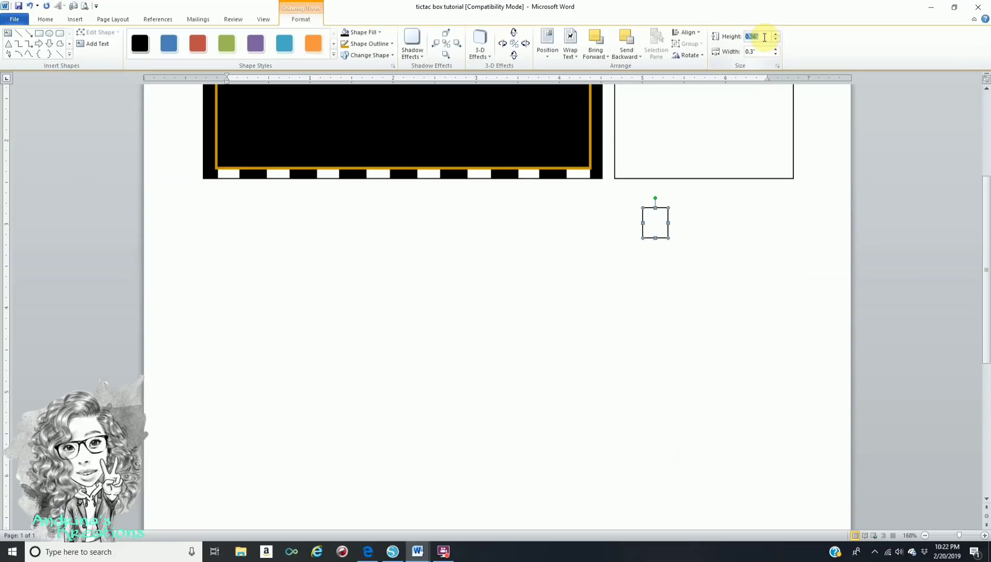
type("3.25")
key("Return")
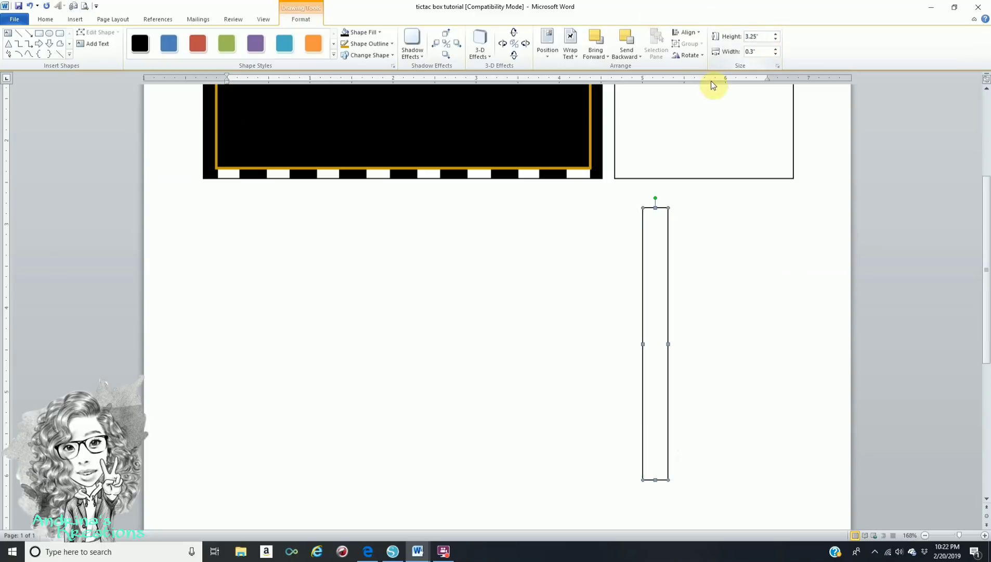
left_click(763, 52)
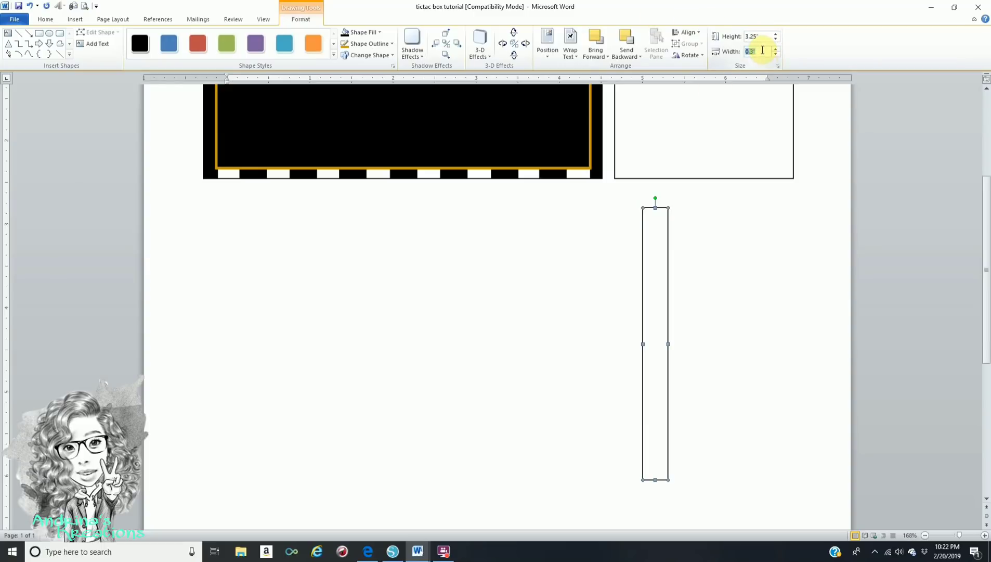
type("0.5")
key("Return")
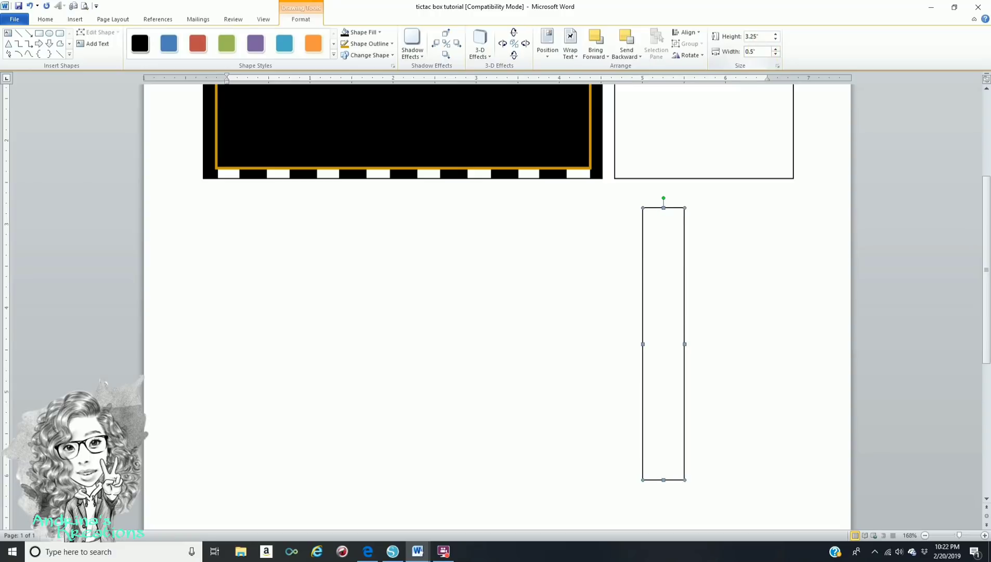
Move the 2.15 in wide rectangle flush over the label's right end and bring the narrow strip up over its lower part.
scroll(712, 287, "up", 3)
left_click_drag(665, 389, 473, 389)
left_click_drag(658, 423, 478, 312)
scroll(480, 310, "down", 3)
scroll(596, 371, "up", 3)
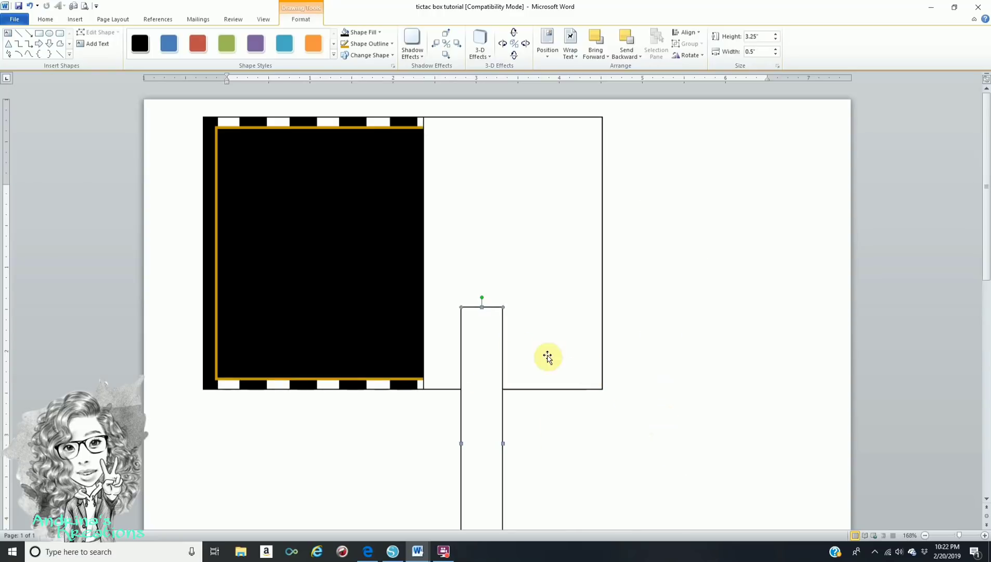
Fit the narrow strip against the wide rectangle's left edge as a spine check, and move it to the blank area right of the label.
left_click_drag(459, 269, 412, 116)
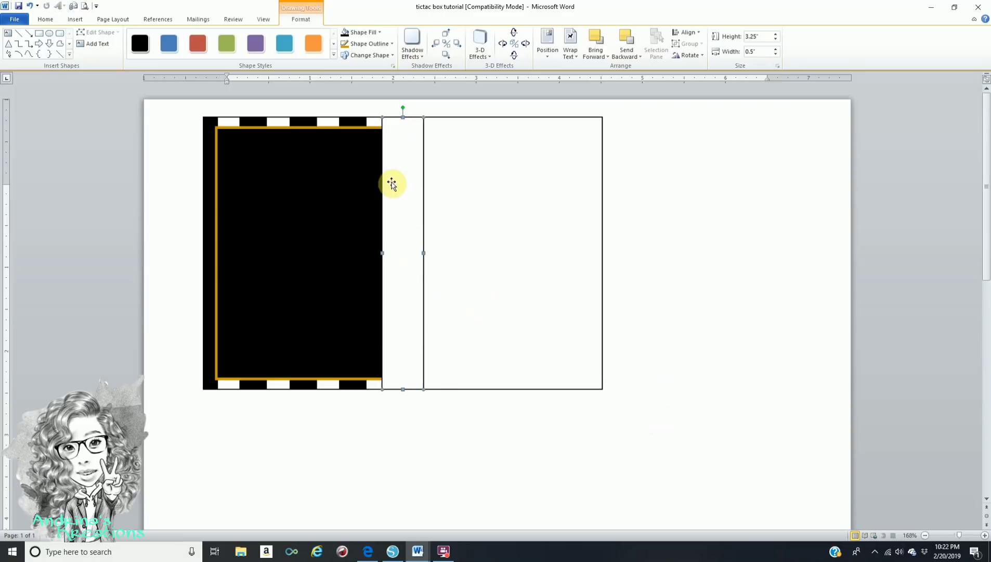
left_click_drag(403, 241, 725, 258)
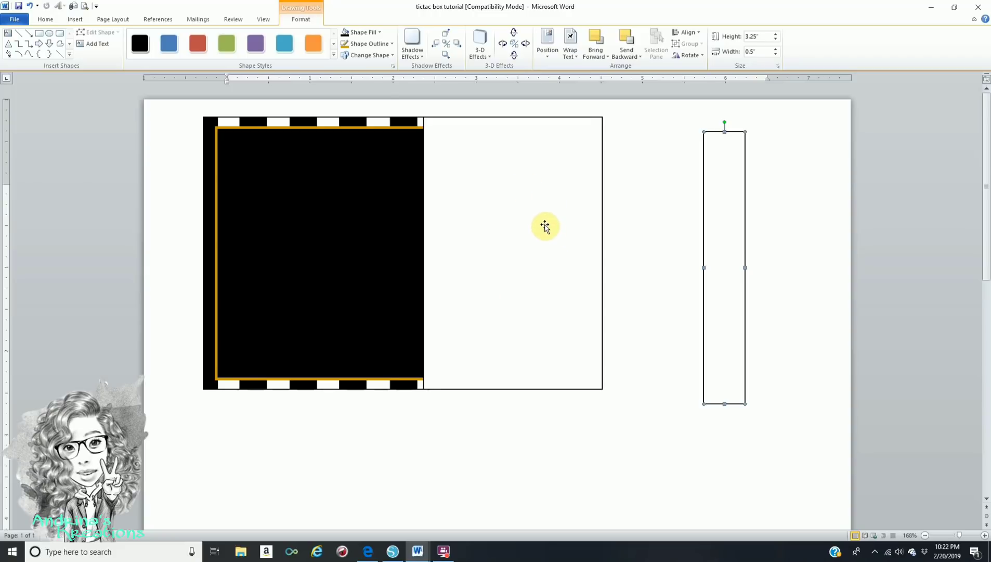
left_click(463, 520)
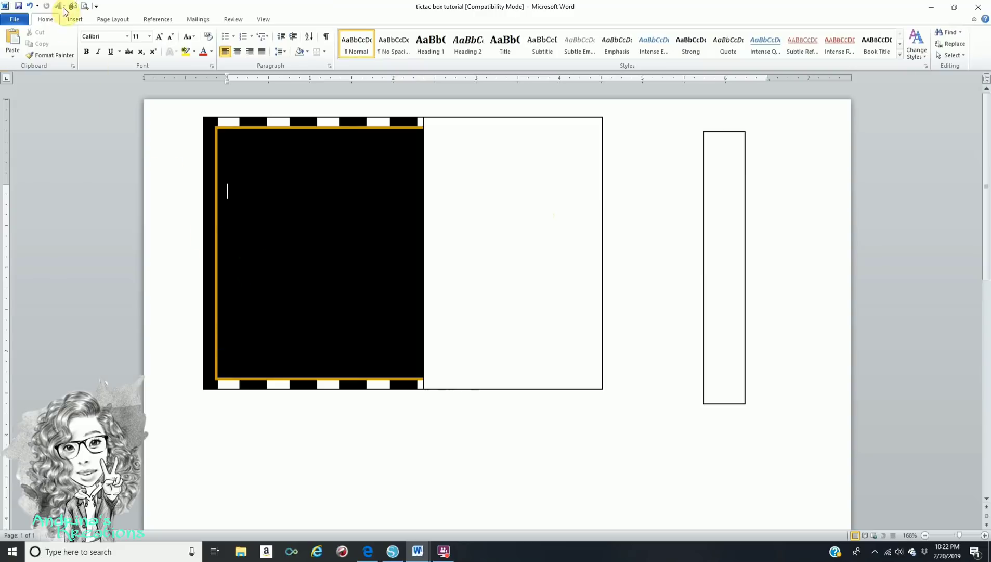
Start inserting a picture and browse the personal Pictures library to its Graduation folder.
left_click(78, 20)
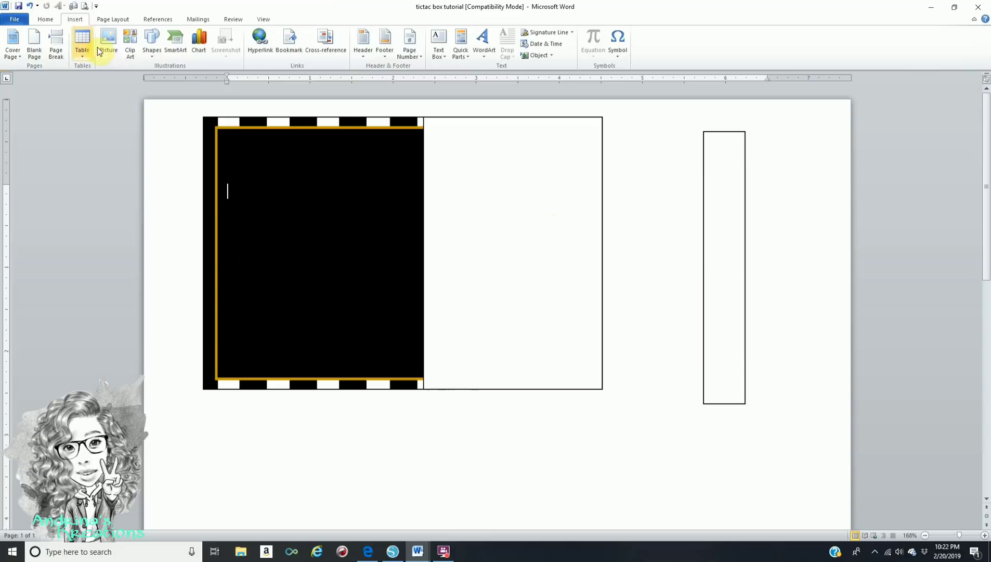
left_click(111, 48)
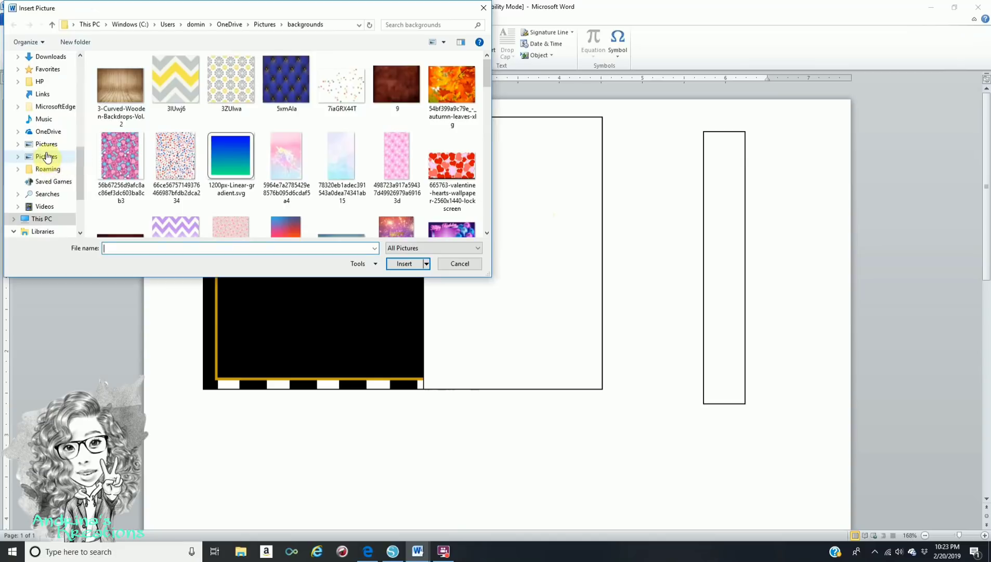
left_click(53, 148)
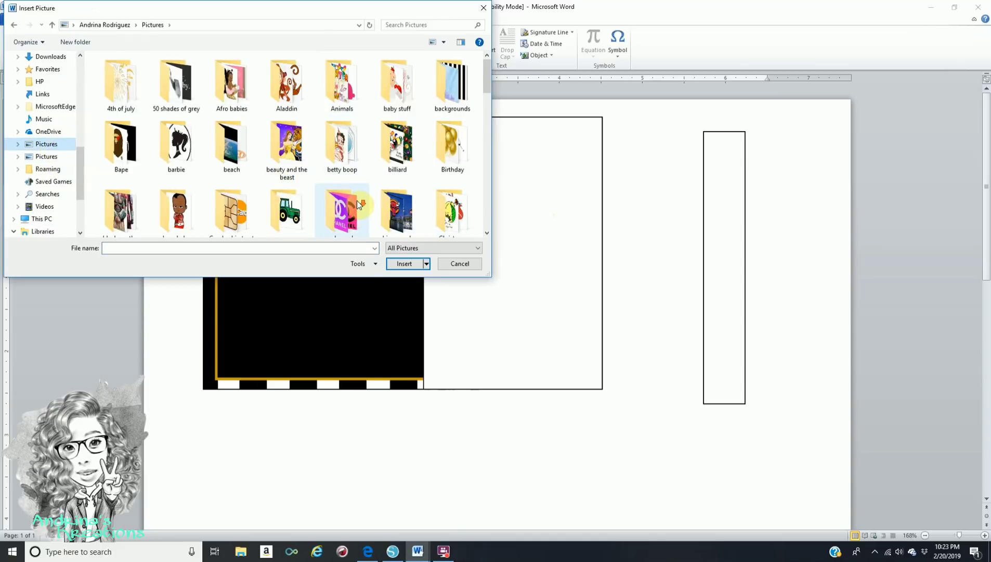
scroll(357, 199, "down", 3)
scroll(357, 200, "down", 3)
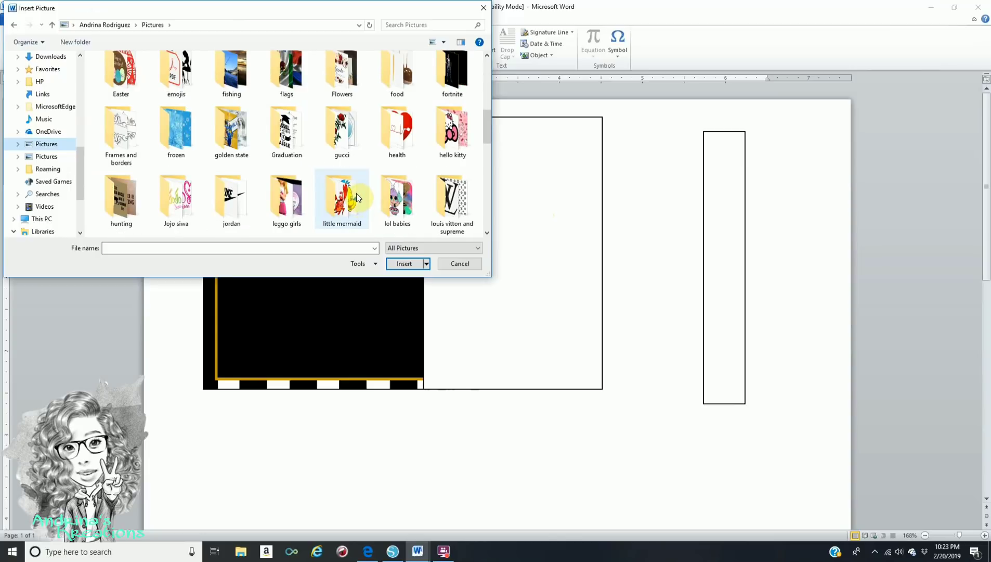
scroll(356, 195, "down", 5)
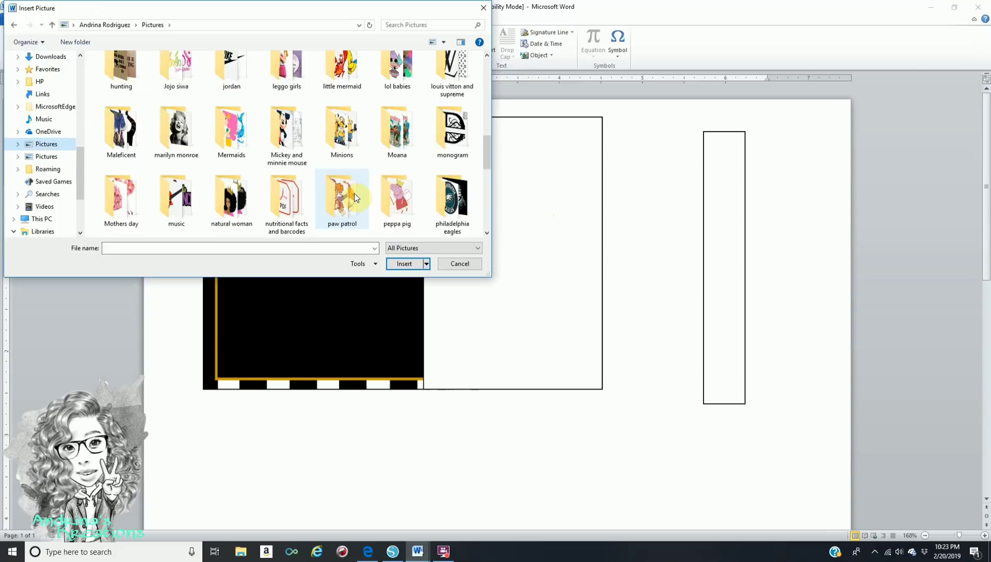
scroll(355, 196, "down", 7)
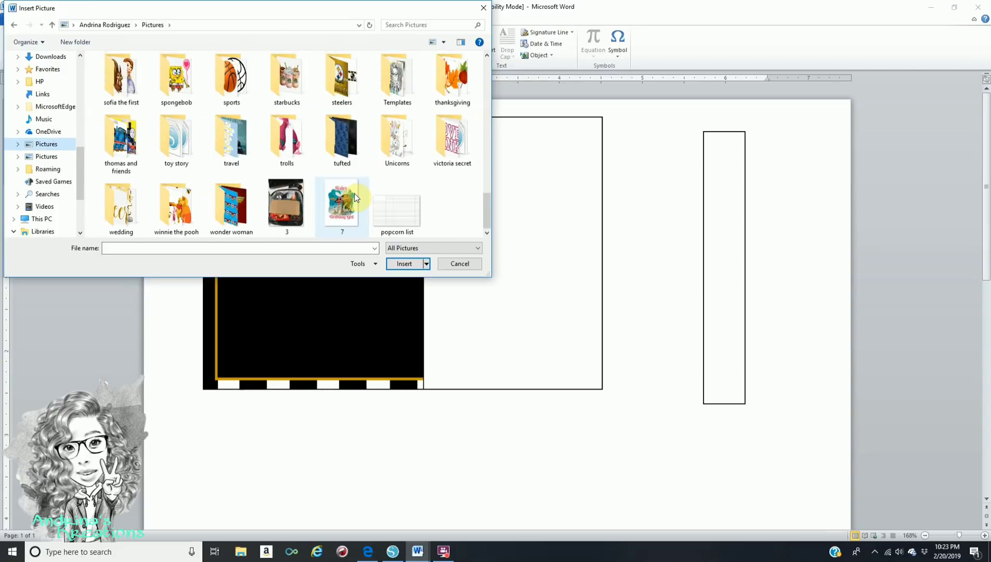
scroll(354, 196, "up", 2)
scroll(354, 196, "up", 9)
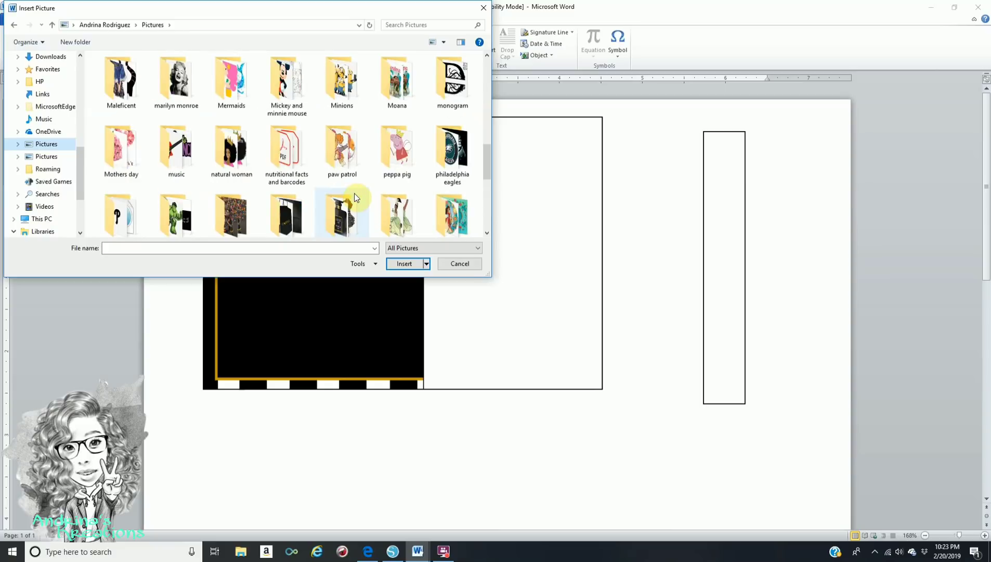
scroll(354, 197, "up", 5)
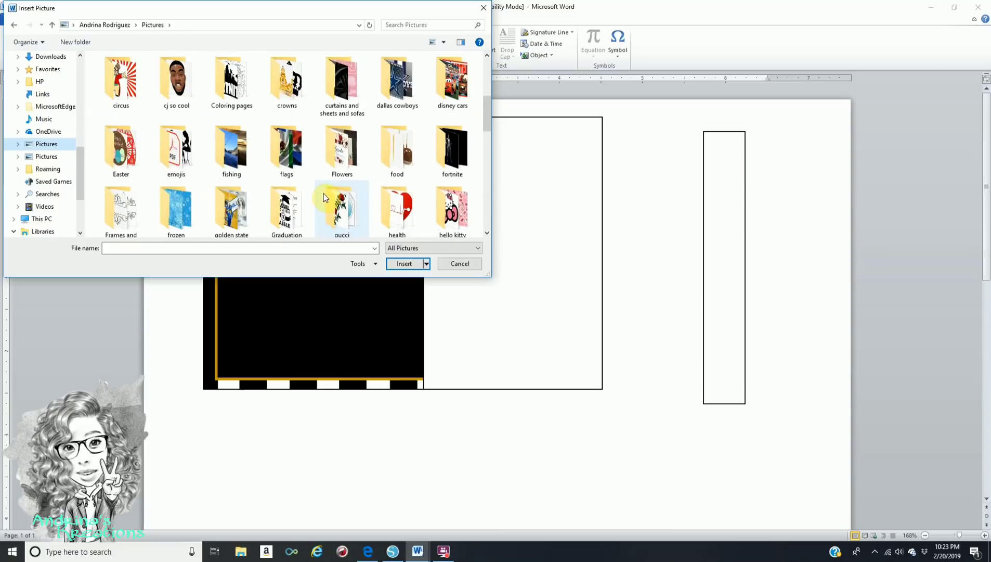
left_click(274, 202)
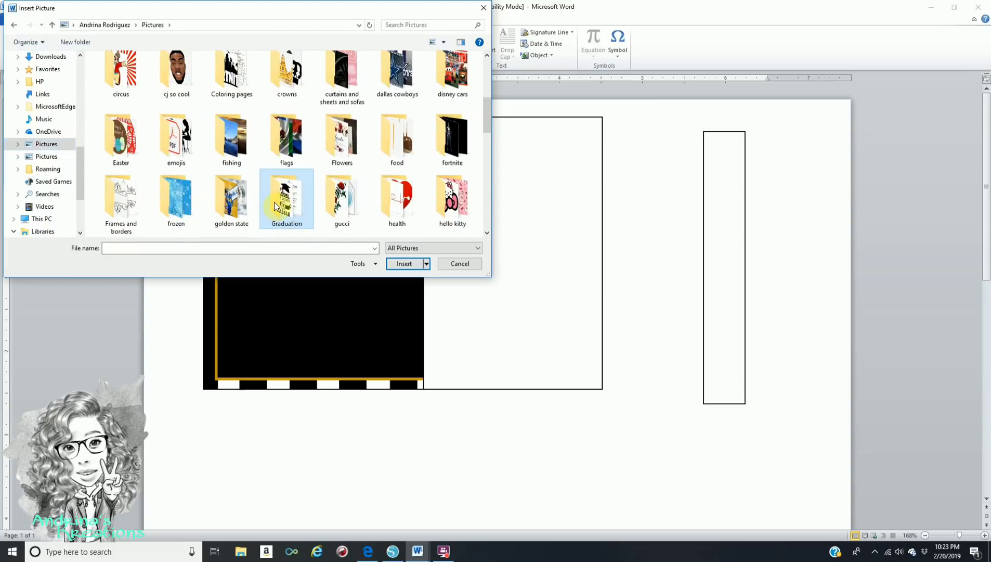
double_click(275, 206)
Insert the picture graduation-clipart-transparent-background-10 and set its text wrapping to In Front of Text.
left_click(255, 166)
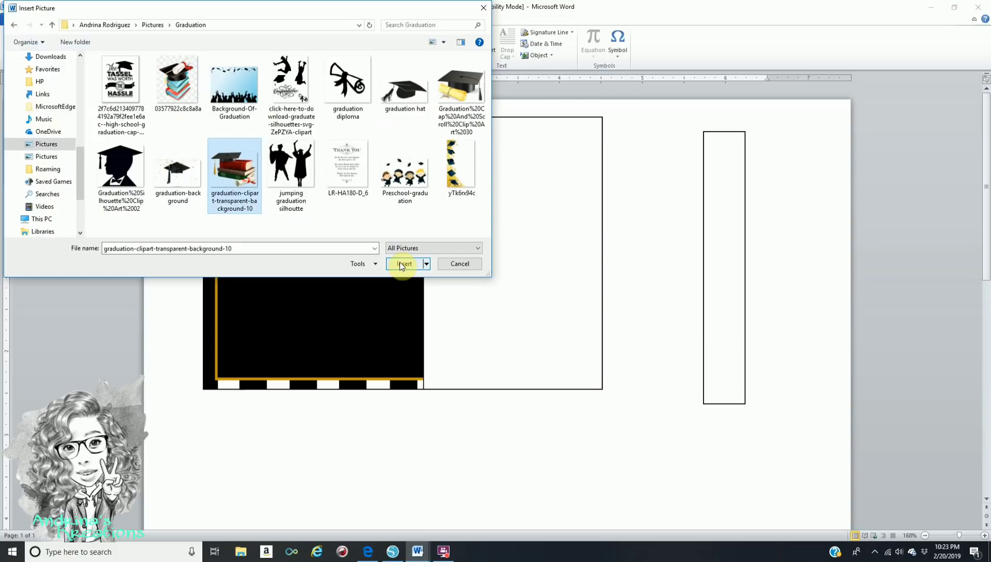
left_click(401, 264)
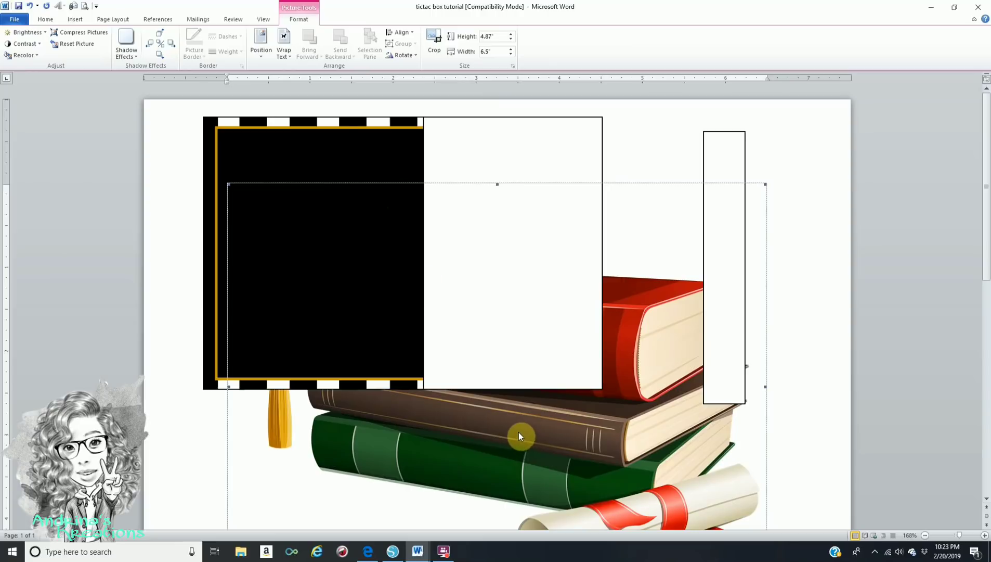
left_click(288, 44)
left_click(313, 146)
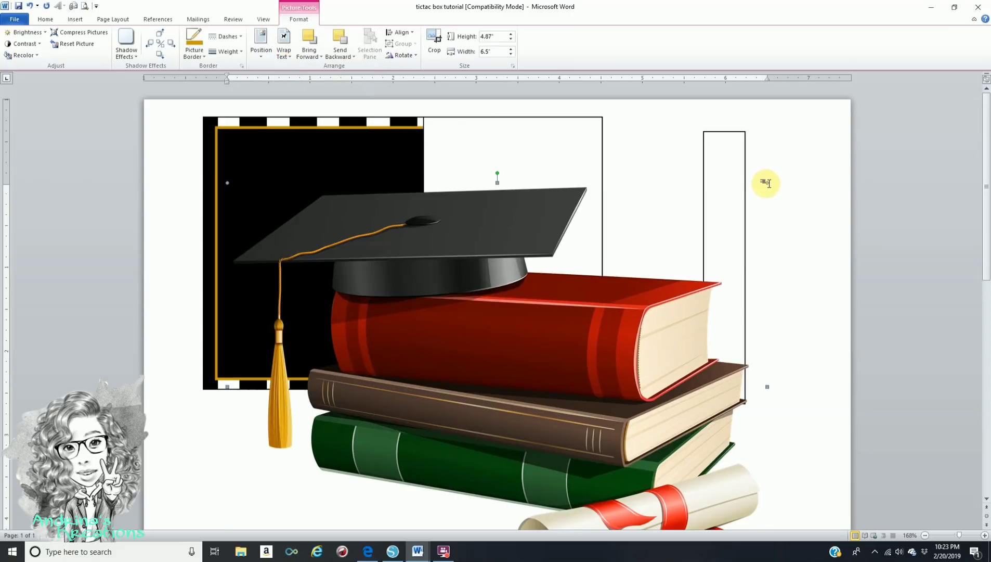
Shrink the graduation cap and books picture and centre it within the blank rectangle beside the black panel.
left_click_drag(767, 182, 397, 469)
left_click_drag(333, 505, 530, 210)
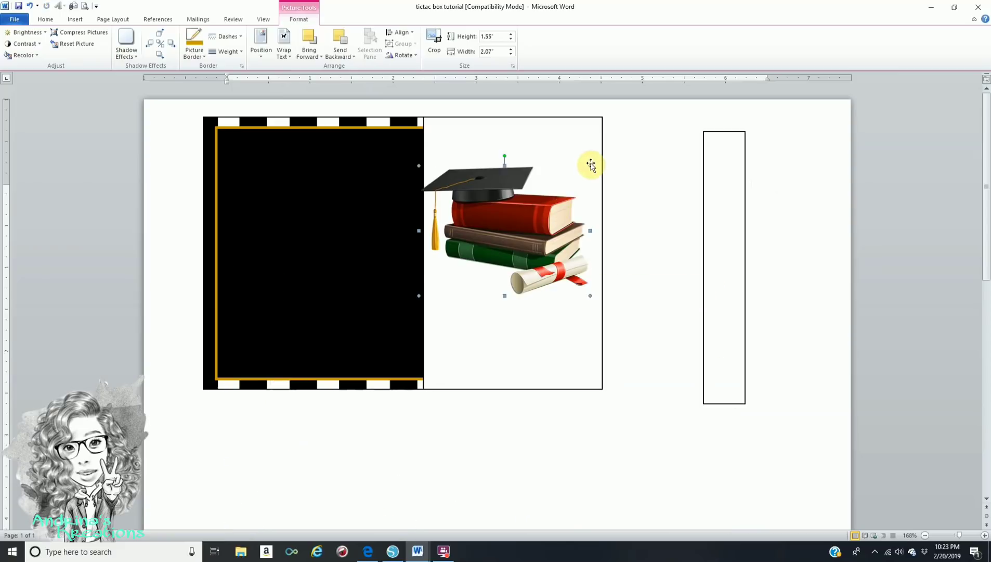
left_click_drag(590, 166, 562, 186)
left_click_drag(505, 241, 546, 246)
left_click(535, 495)
left_click(445, 484)
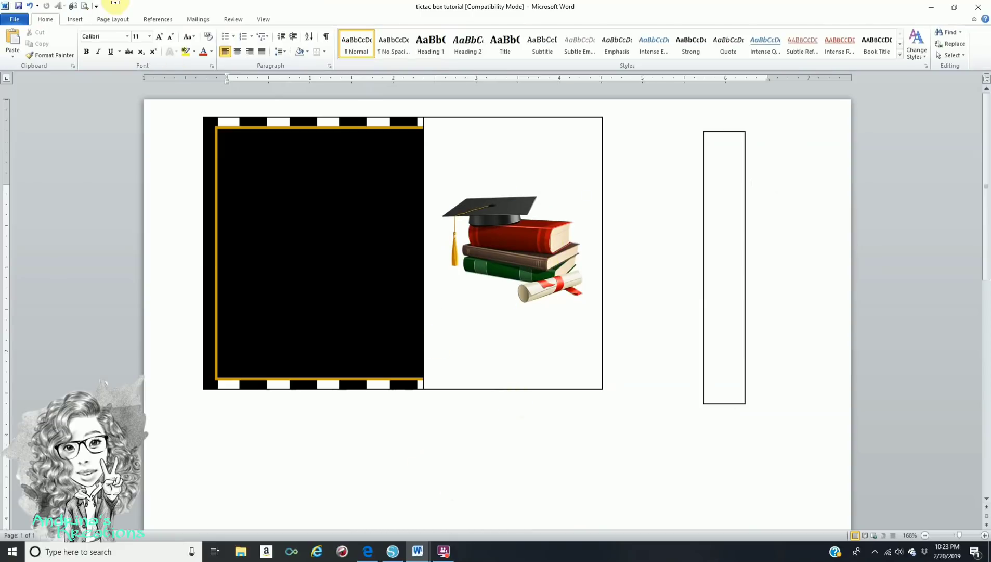
Start a new WordArt and set its font to BodySoul personal Use.
left_click(77, 20)
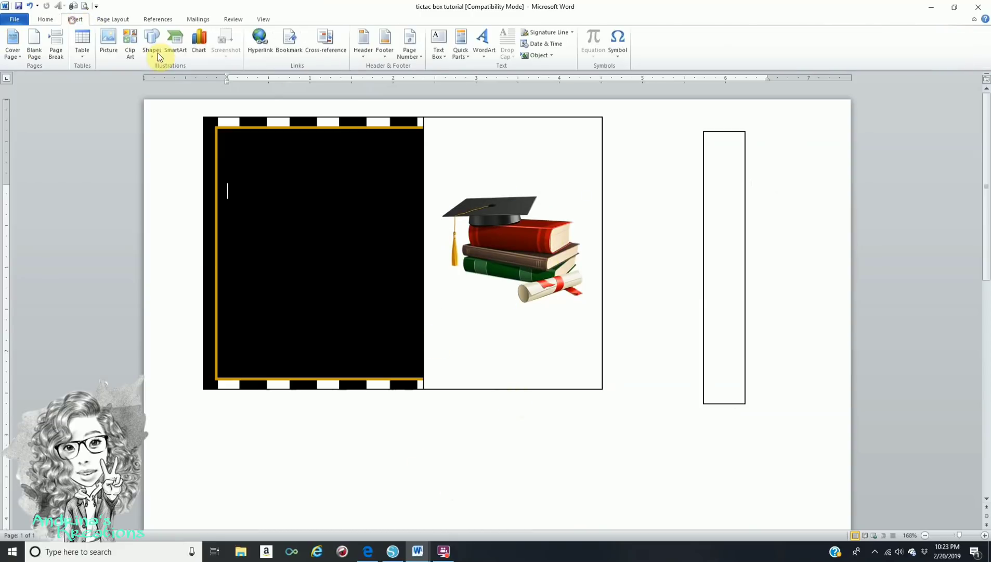
left_click(487, 43)
left_click(493, 74)
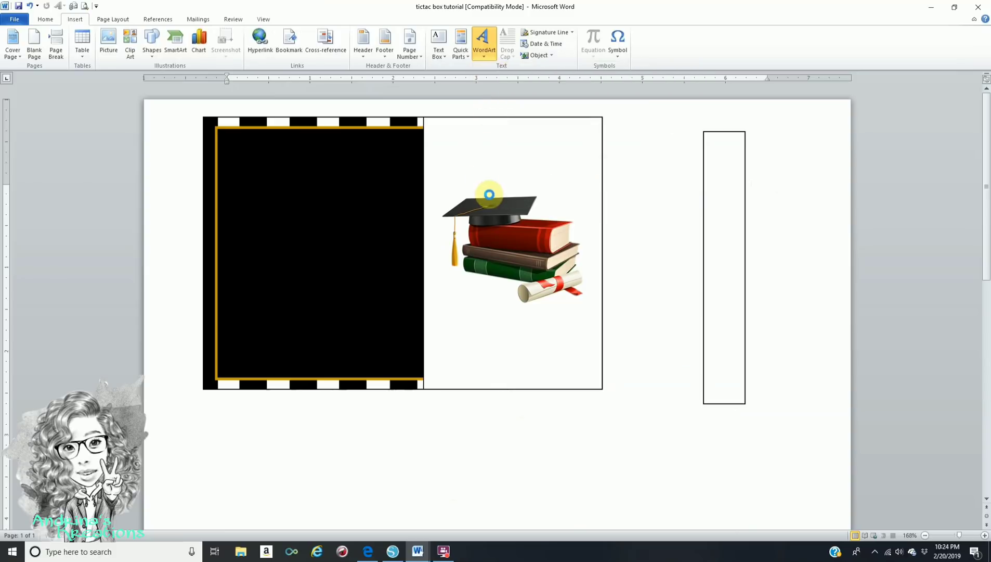
left_click(565, 189)
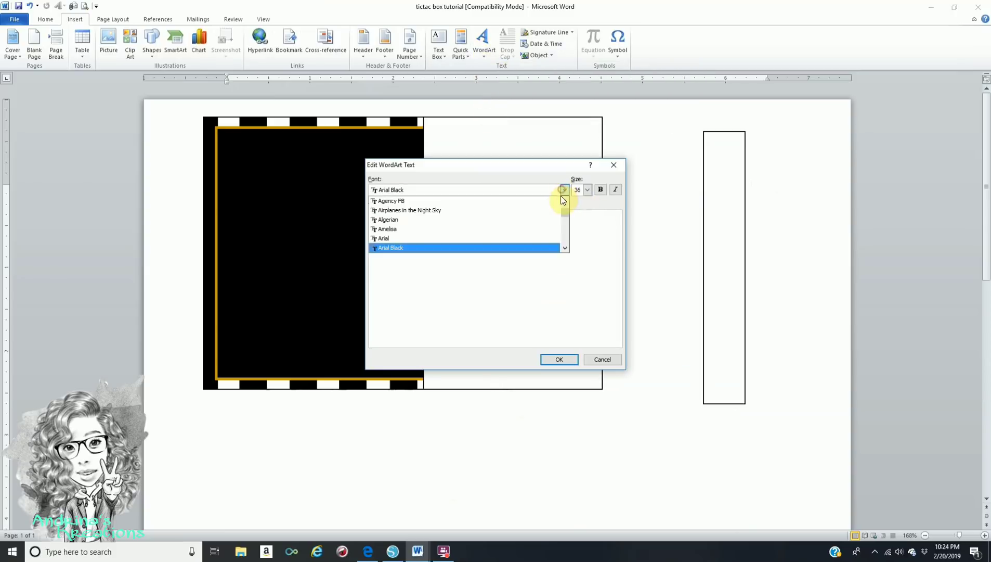
scroll(542, 222, "down", 2)
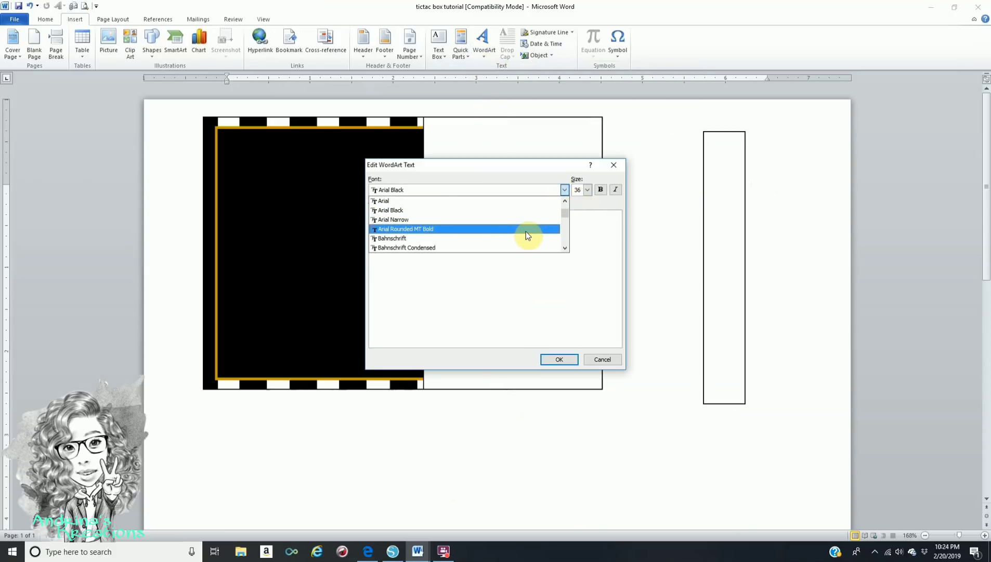
scroll(526, 233, "down", 2)
scroll(528, 234, "down", 3)
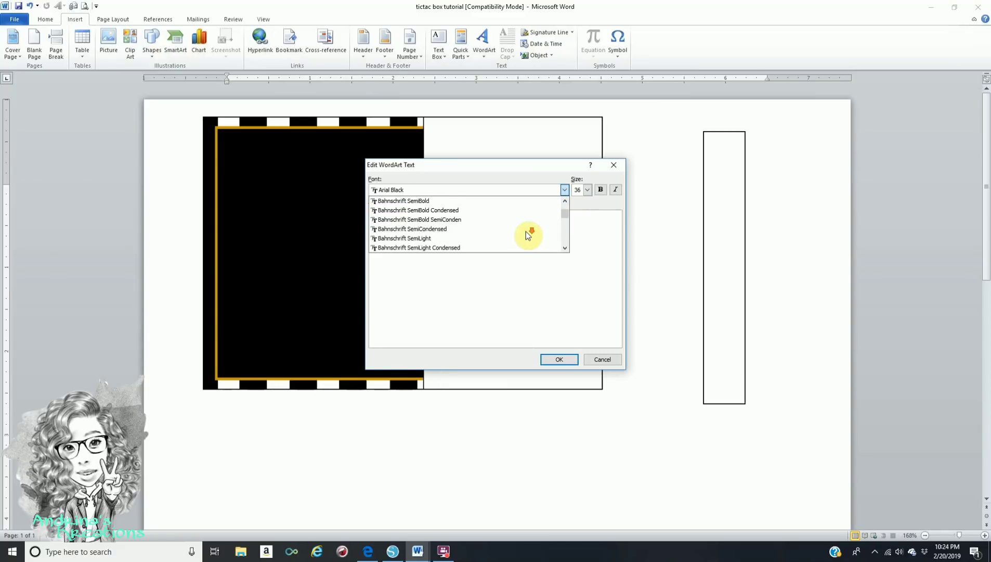
scroll(528, 235, "up", 4)
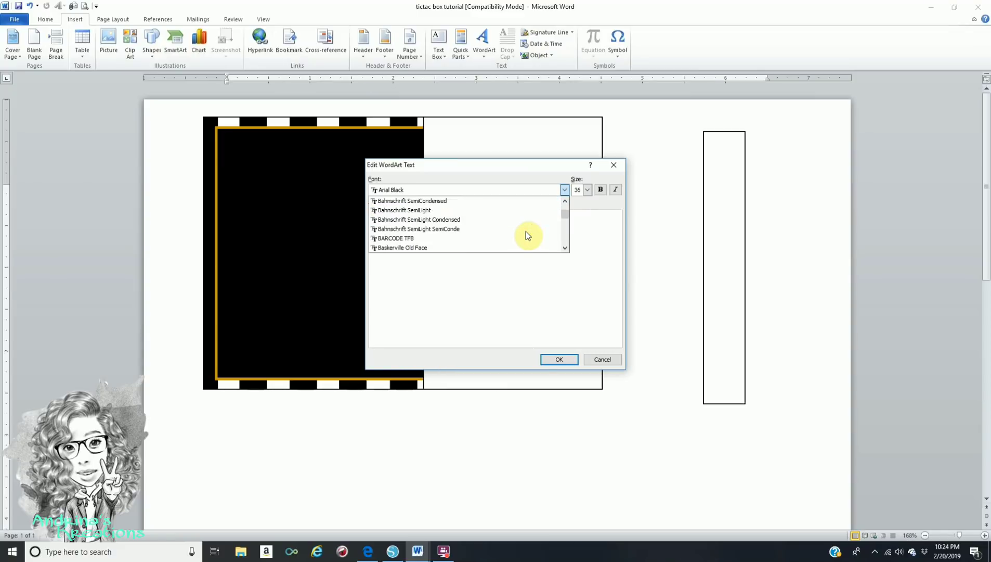
scroll(527, 236, "down", 1)
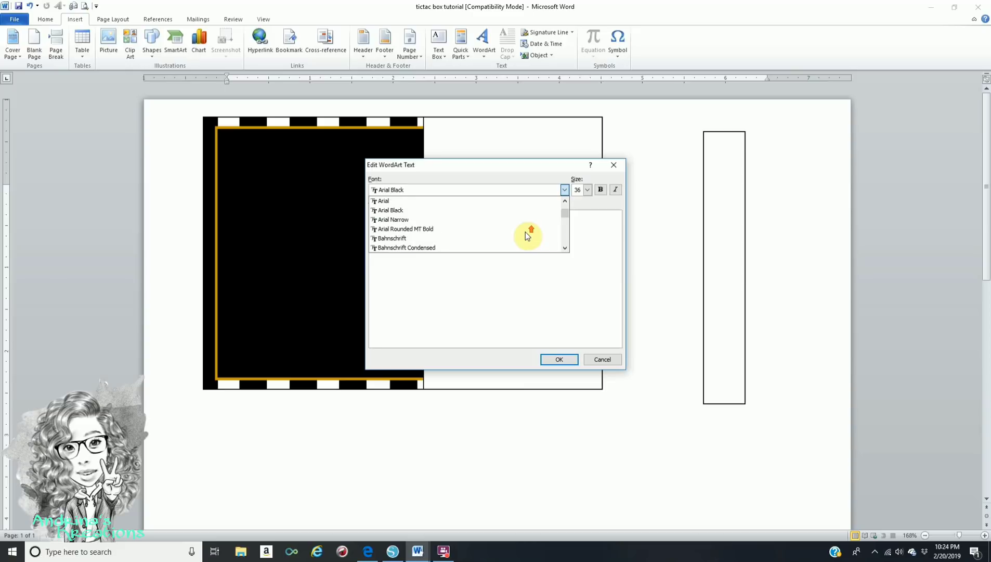
scroll(527, 235, "down", 1)
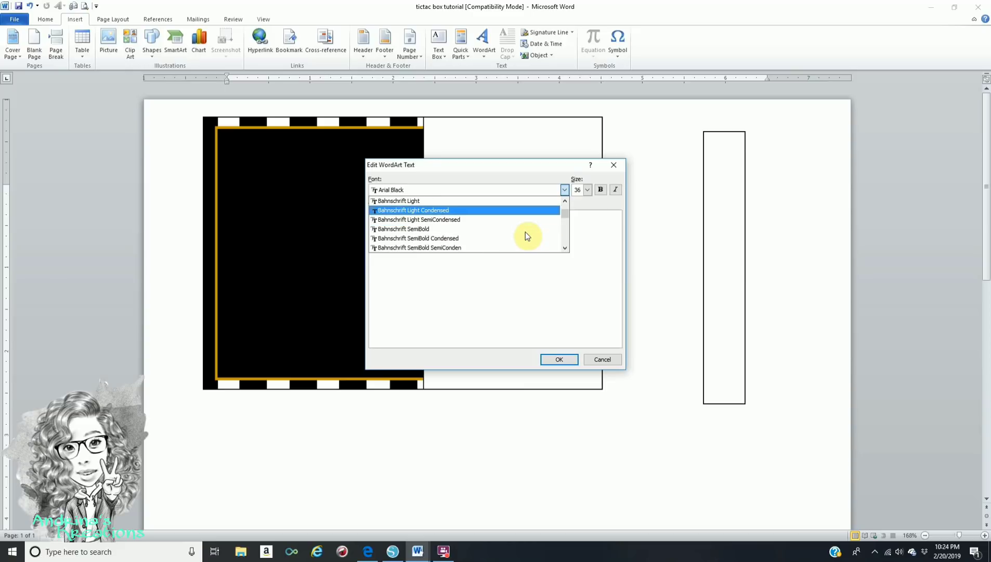
scroll(526, 235, "down", 6)
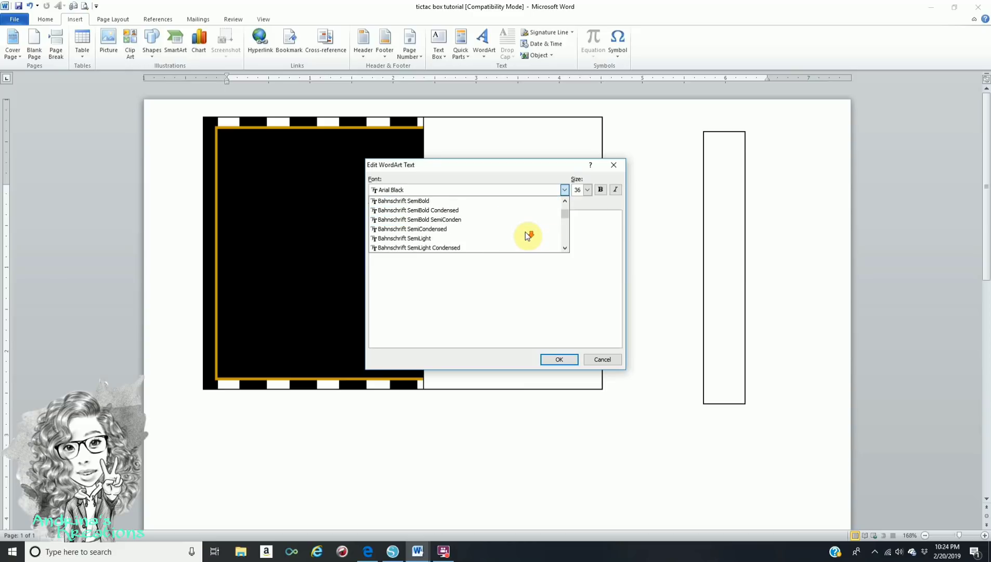
scroll(526, 236, "down", 9)
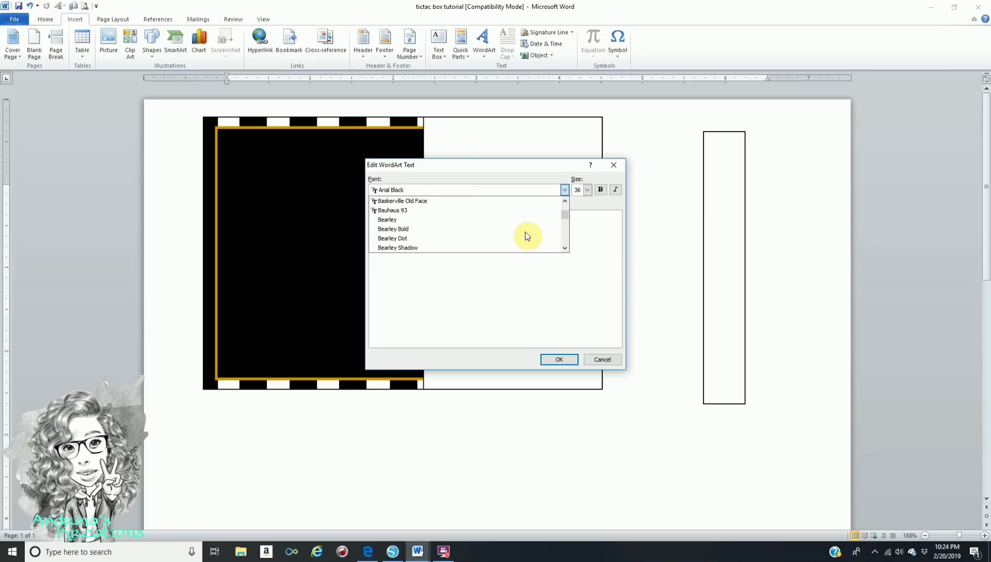
scroll(527, 235, "down", 6)
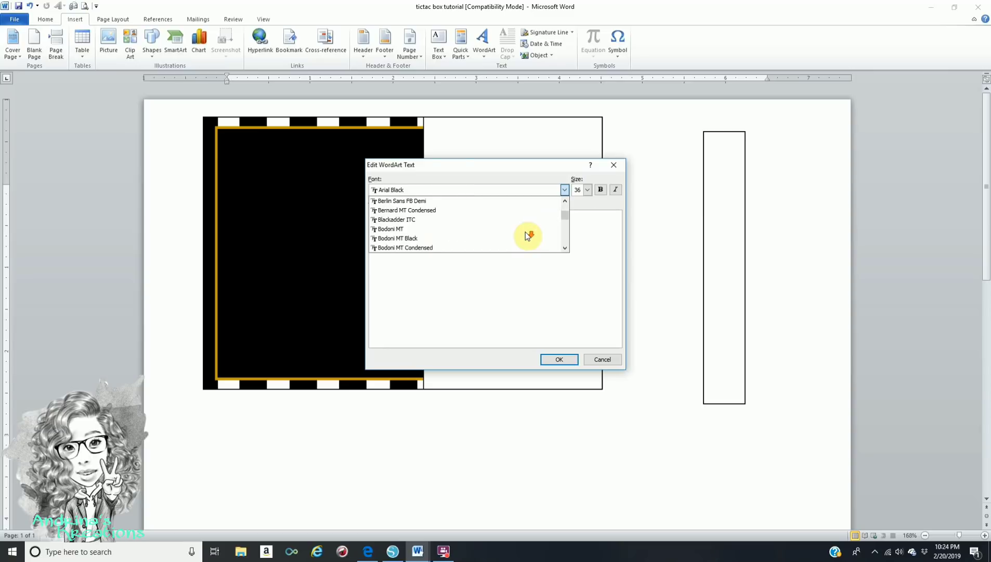
scroll(526, 237, "down", 1)
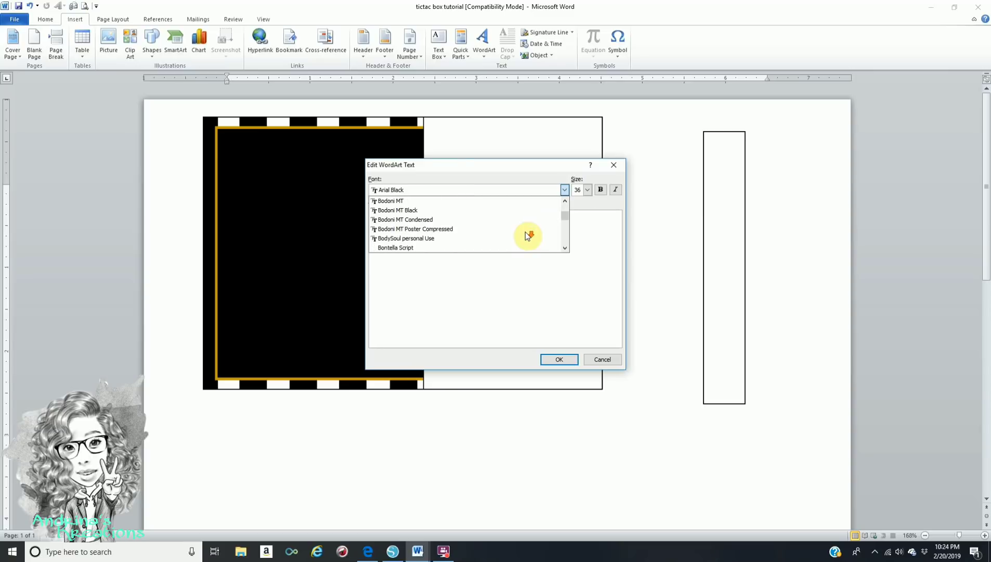
left_click(469, 238)
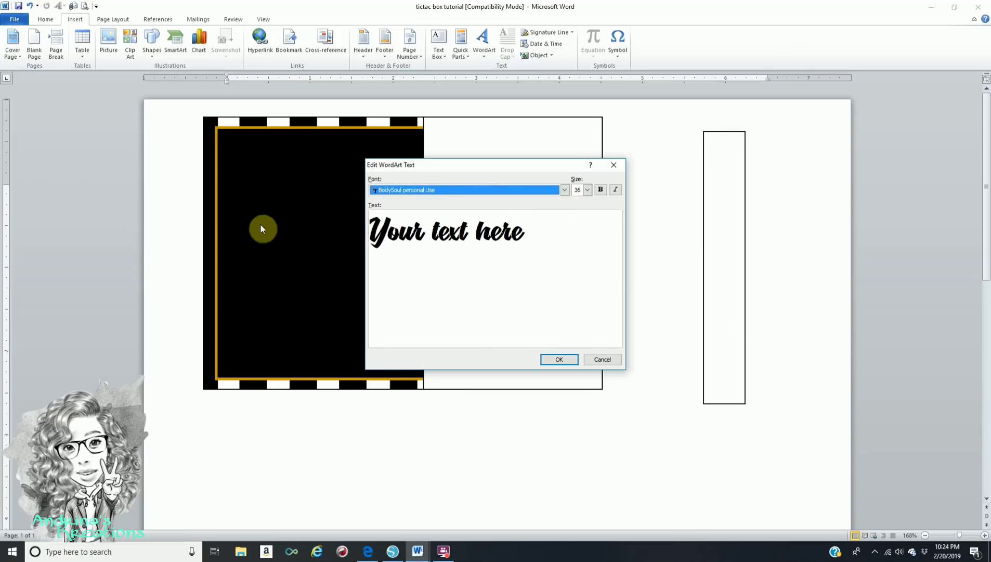
Set the WordArt text to "Congratulations" with the graduate's first name on a second line, and wrap it In Front of Text.
left_click(533, 232)
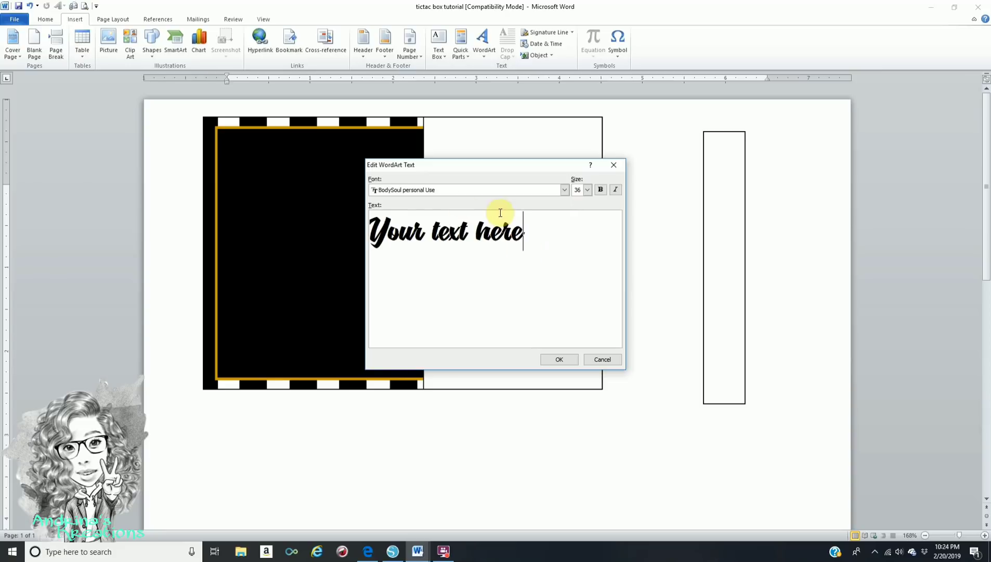
left_click(538, 239)
double_click(479, 240)
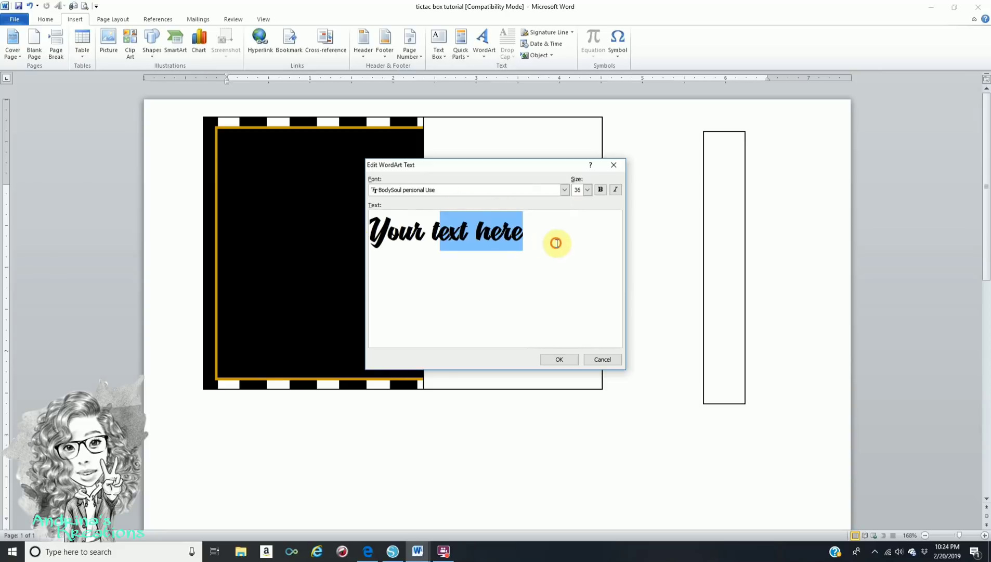
left_click_drag(556, 242, 321, 233)
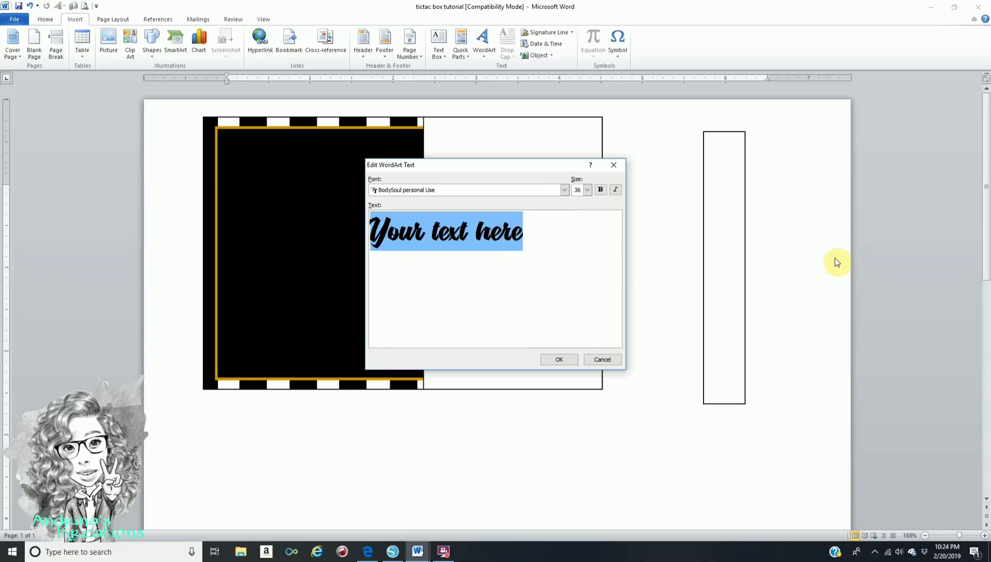
type("Congratulat")
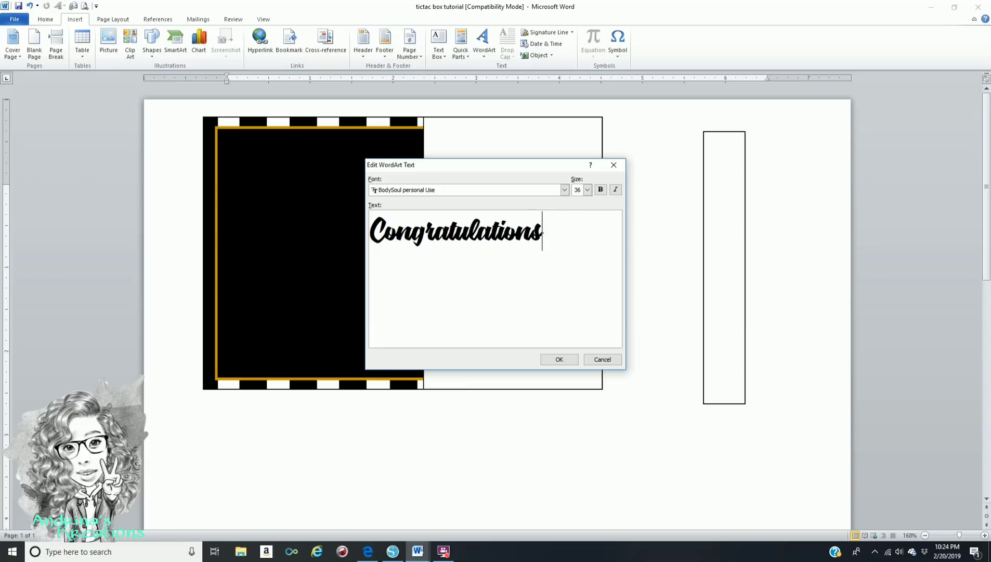
type("ions")
key("Return")
type("Arianis")
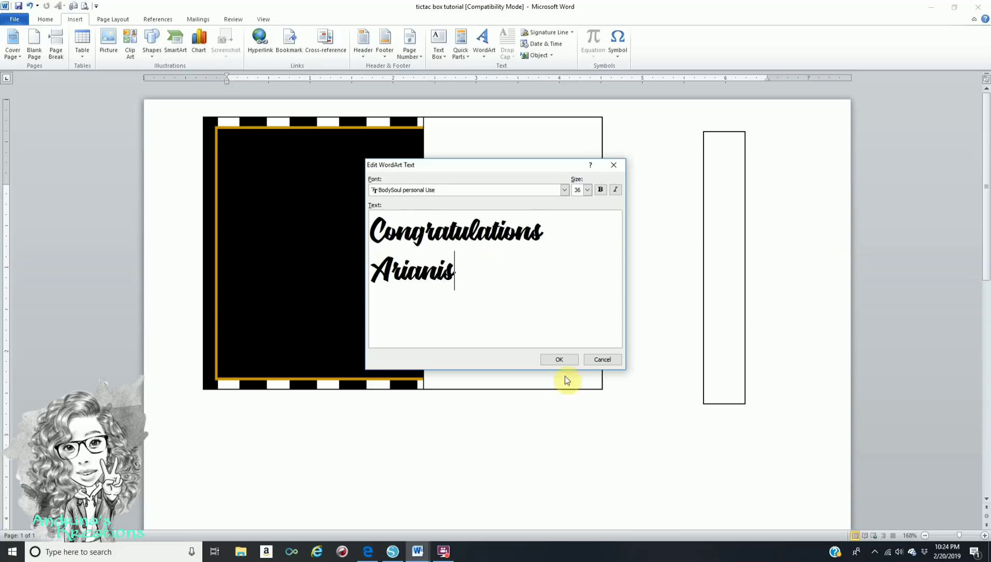
left_click(557, 360)
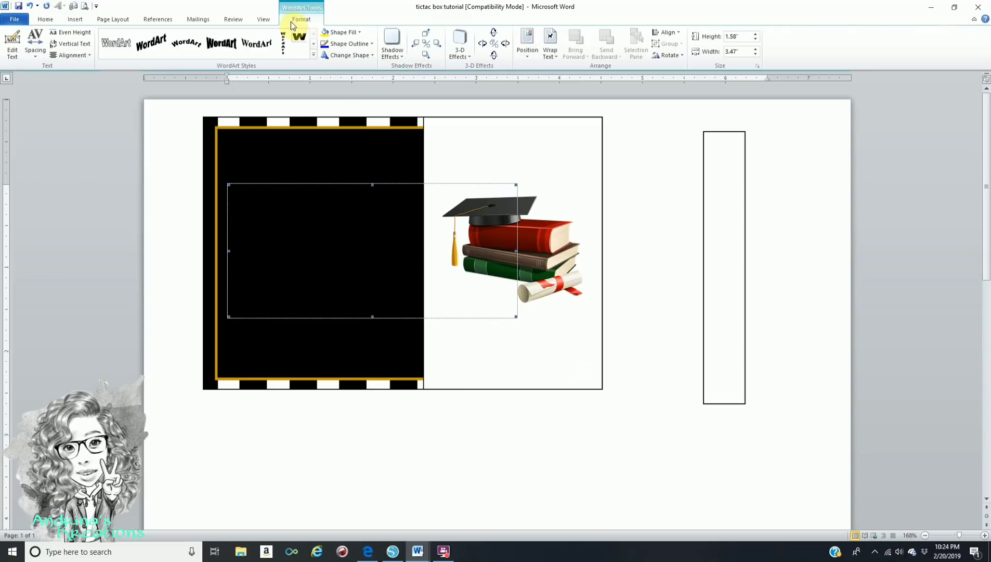
left_click(549, 49)
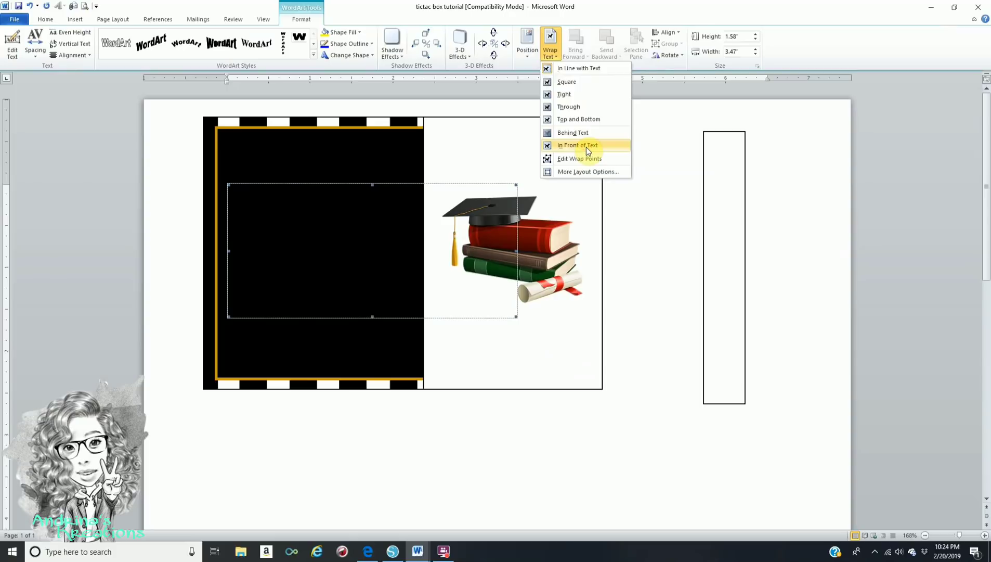
left_click(586, 148)
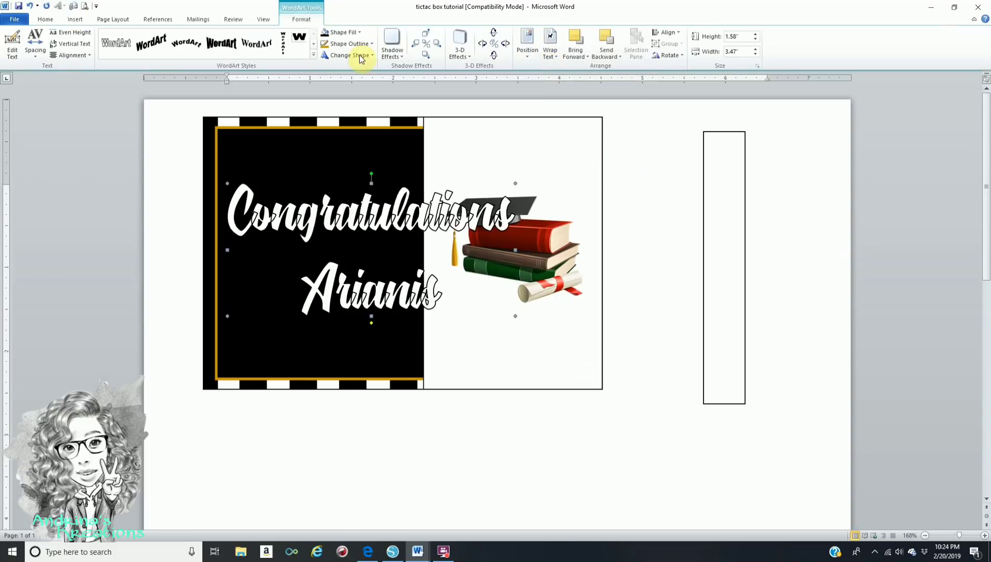
Fill the Congratulations WordArt with the recent gold colour, remove its outline, and shrink it to about 0.78 by 1.57 inches.
left_click(343, 32)
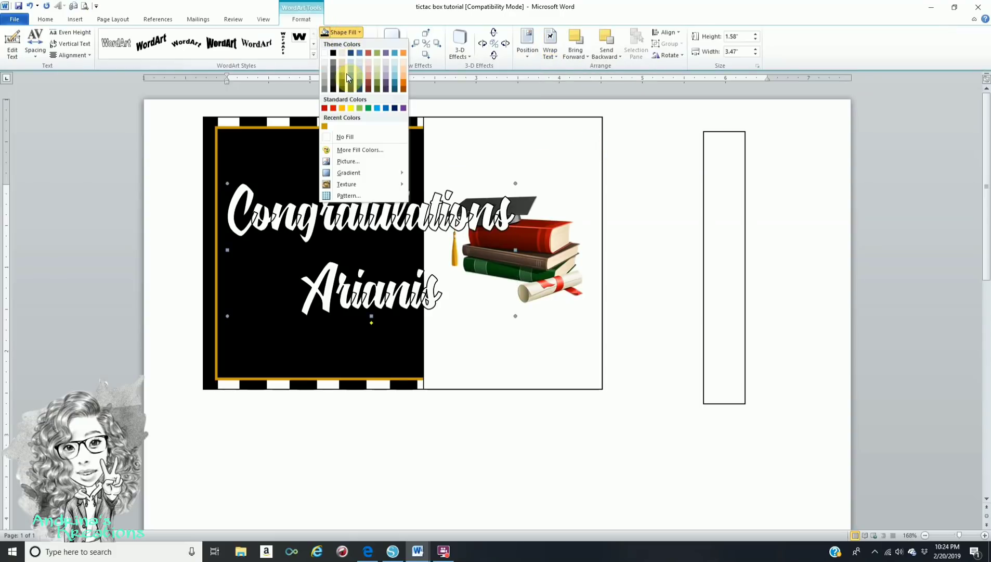
left_click(325, 127)
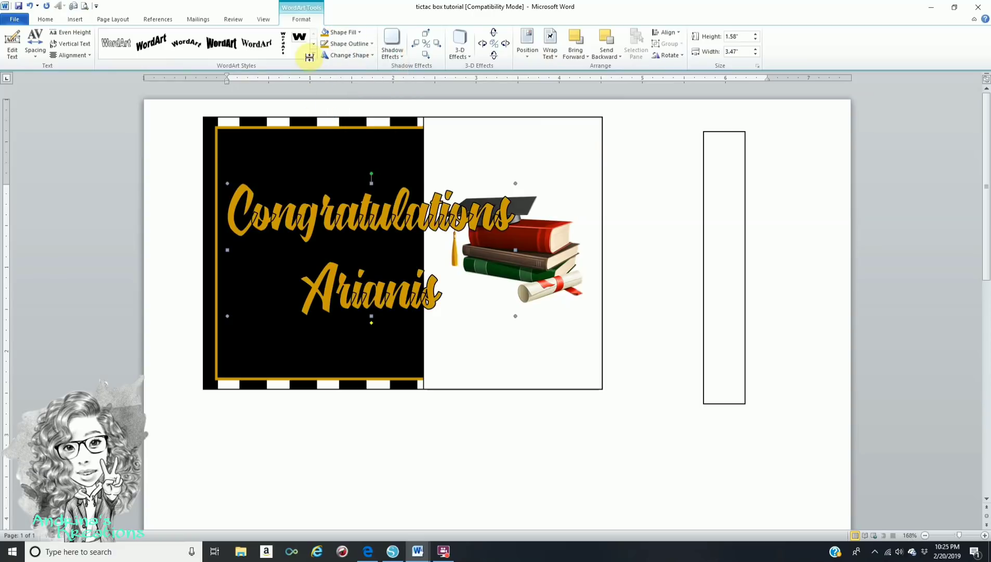
left_click(338, 45)
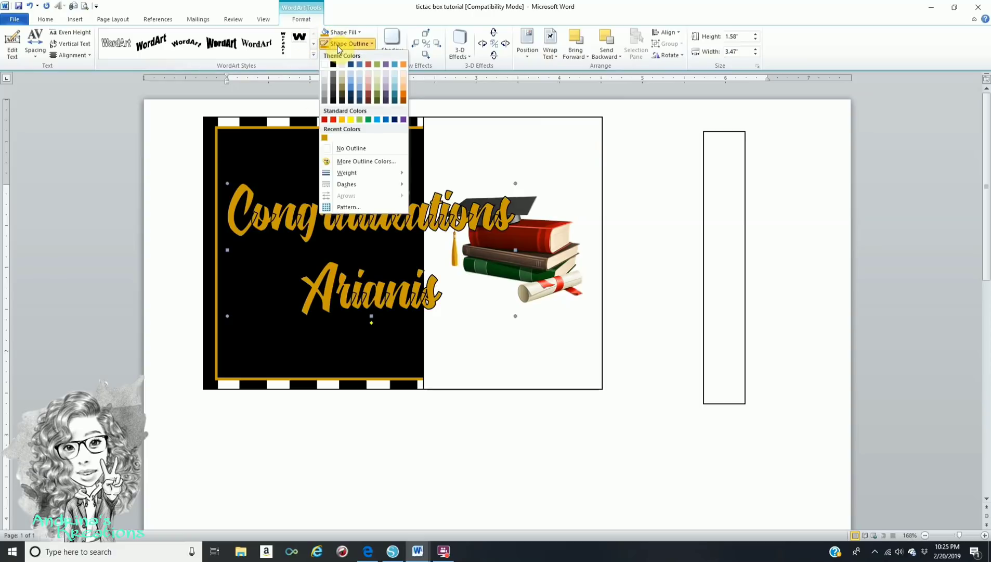
left_click(325, 139)
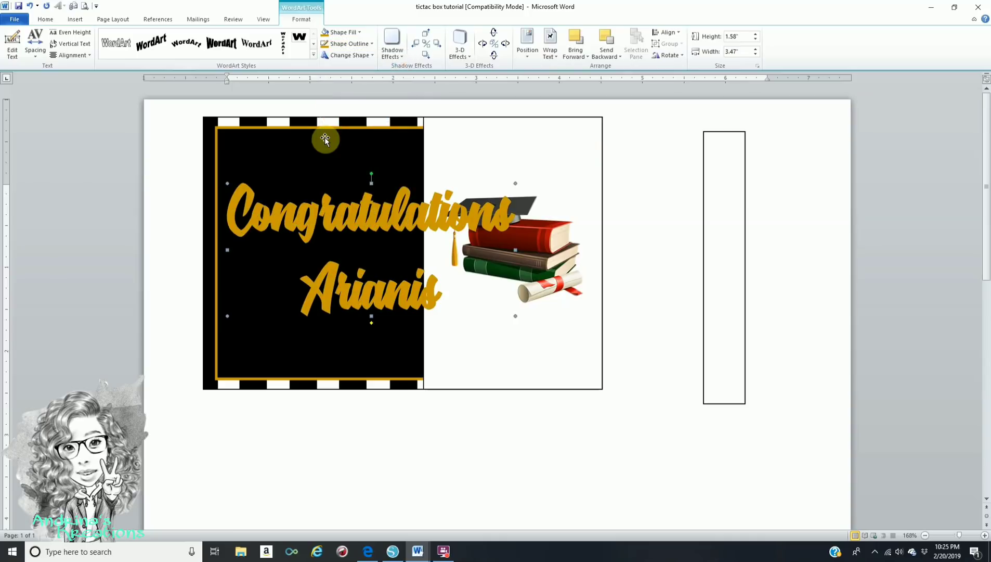
left_click(347, 45)
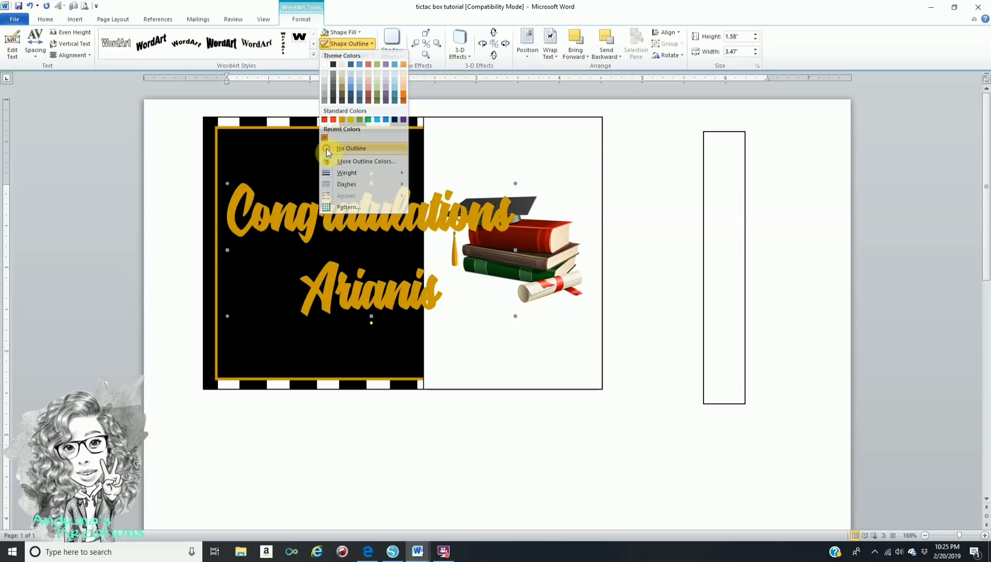
left_click(326, 149)
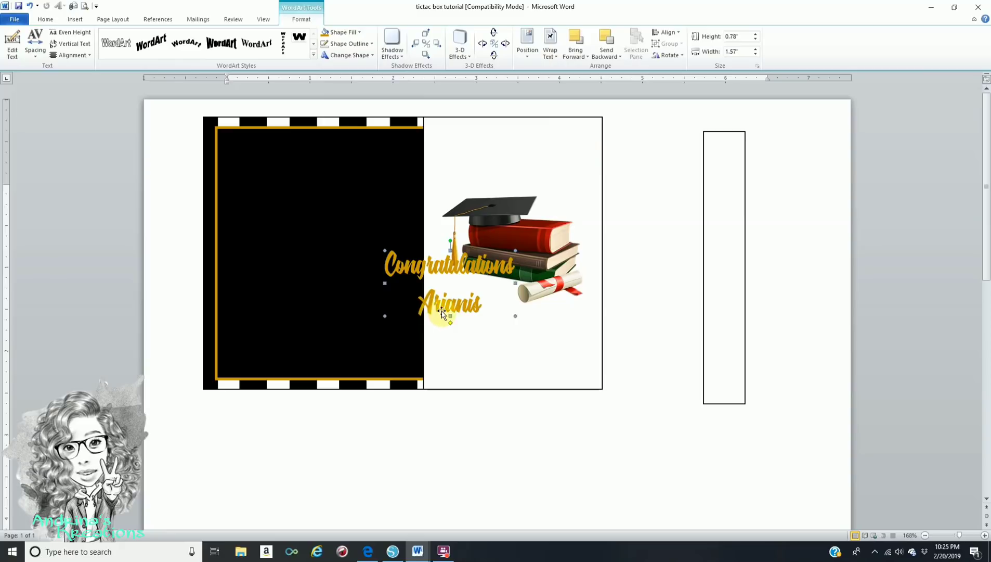
left_click(475, 192)
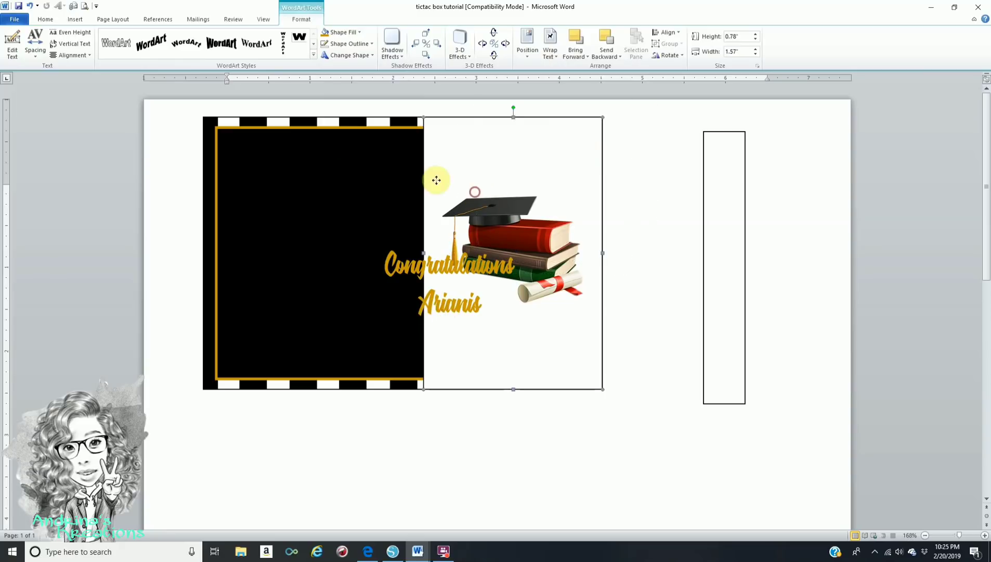
left_click(30, 6)
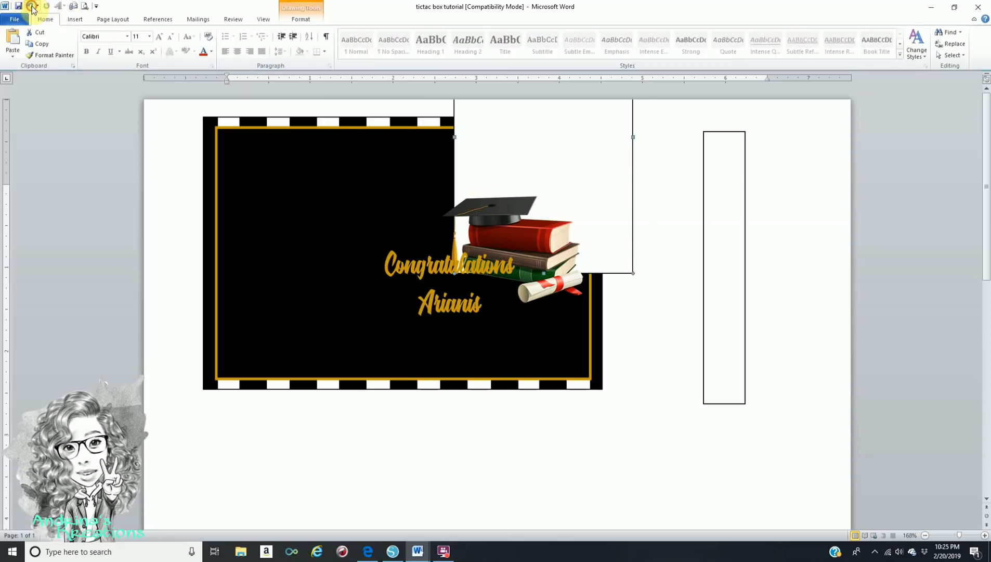
left_click(31, 6)
left_click(424, 260)
left_click_drag(423, 260, 490, 190)
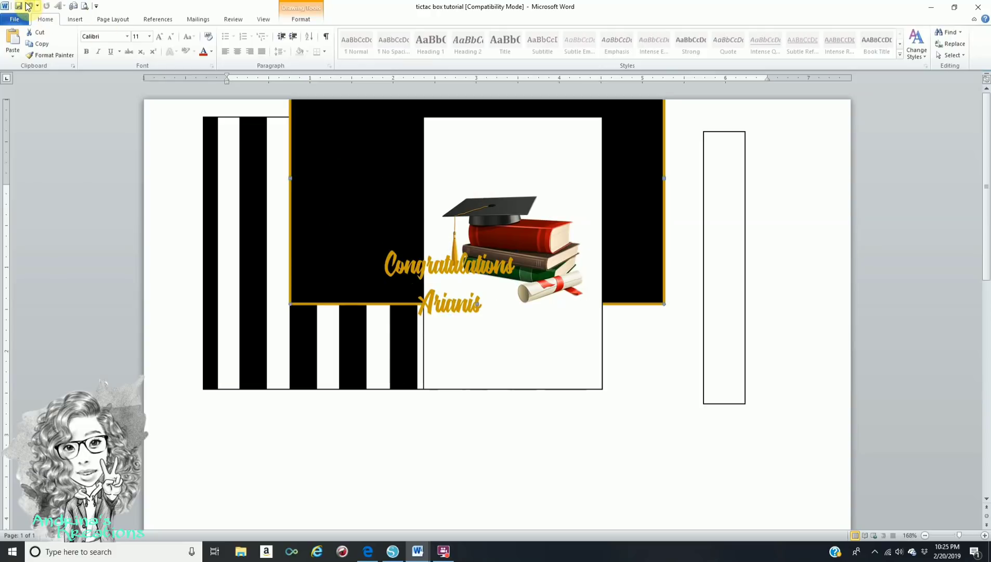
left_click(28, 5)
Move the gold WordArt above the graduation cap and shift the blank guide rectangle to the label's left edge.
left_click(400, 269)
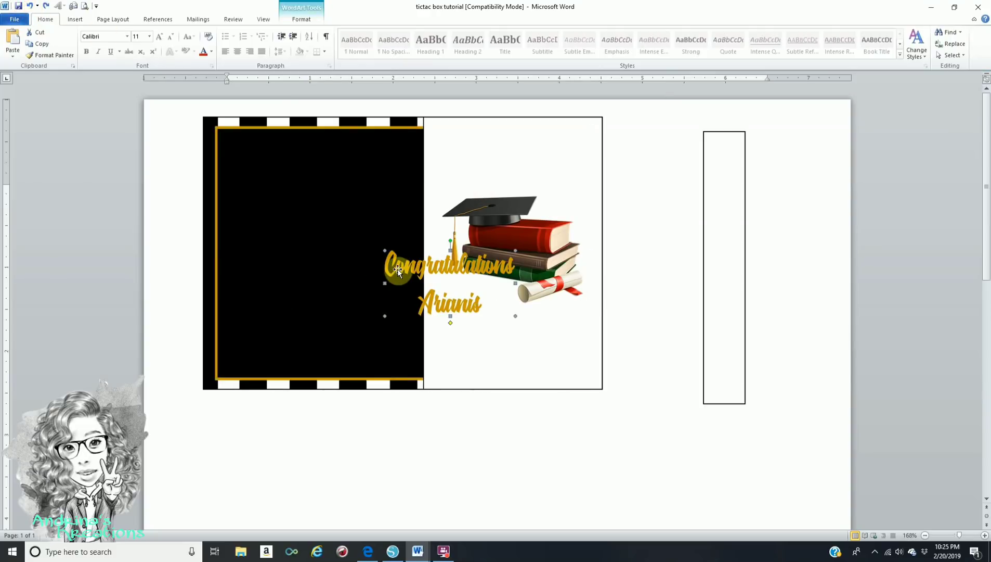
left_click_drag(410, 261, 466, 140)
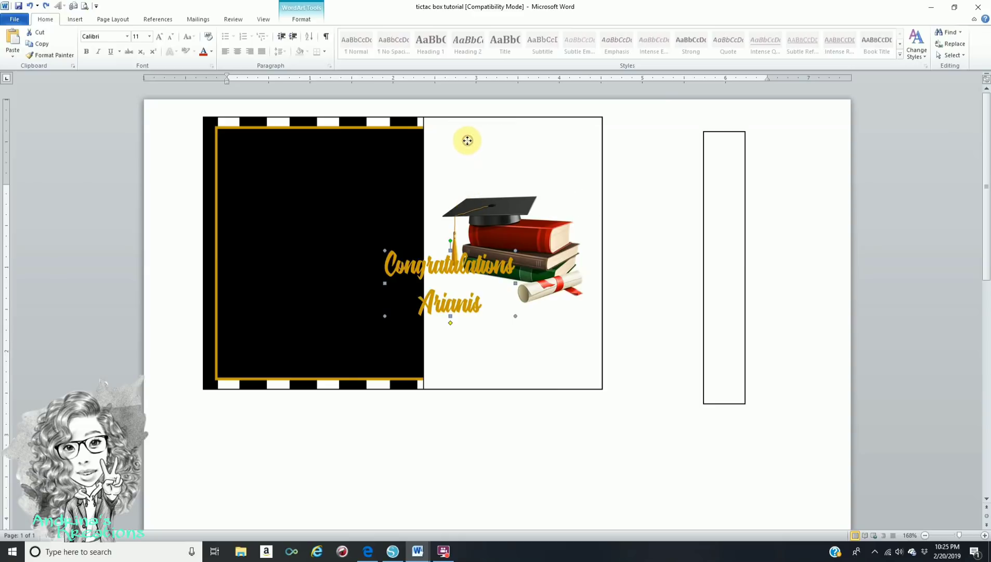
left_click(425, 340)
left_click_drag(426, 339, 206, 340)
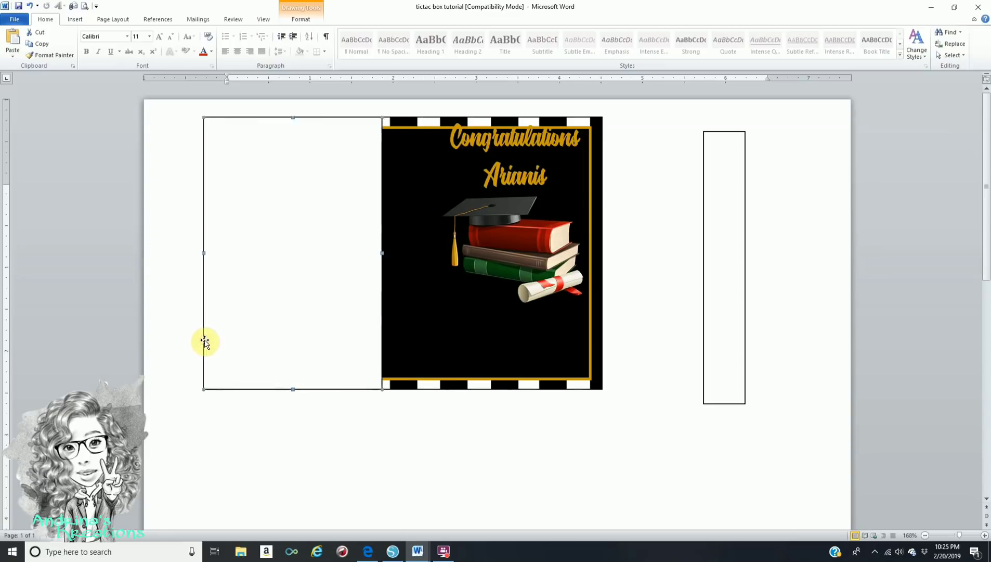
left_click(526, 180)
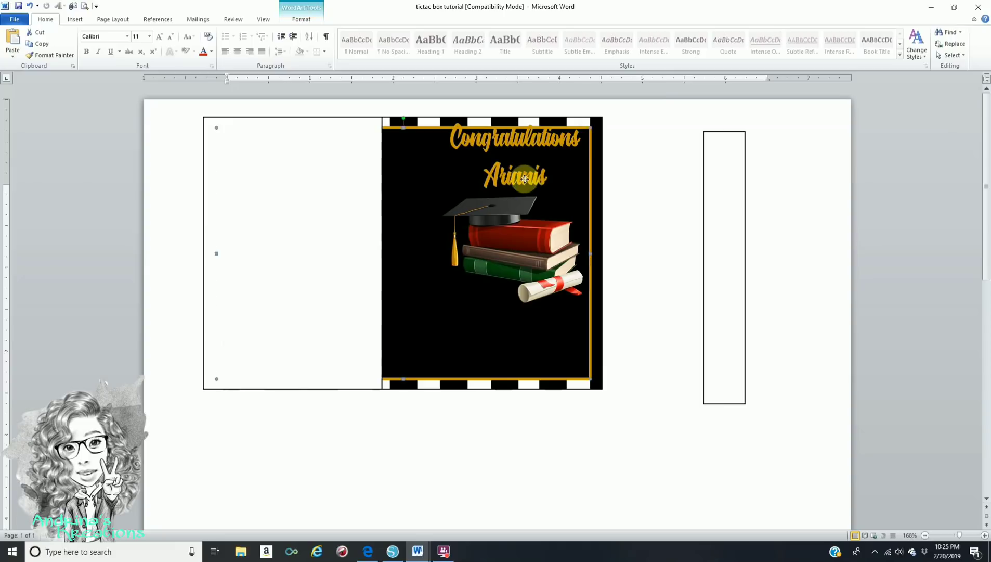
left_click(30, 7)
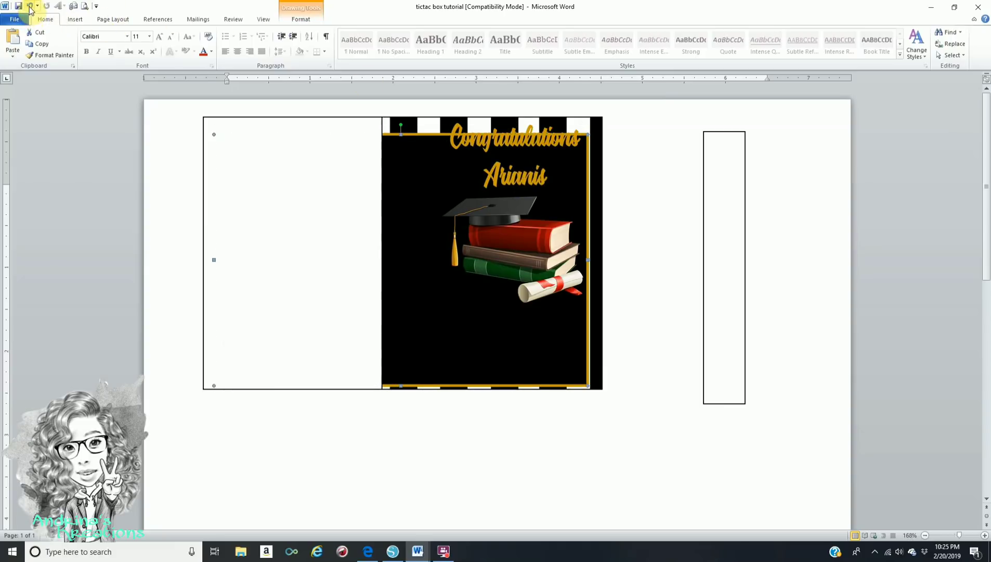
left_click(30, 6)
Lower the WordArt slightly so both lines sit inside the gold border above the books.
left_click_drag(507, 139, 502, 151)
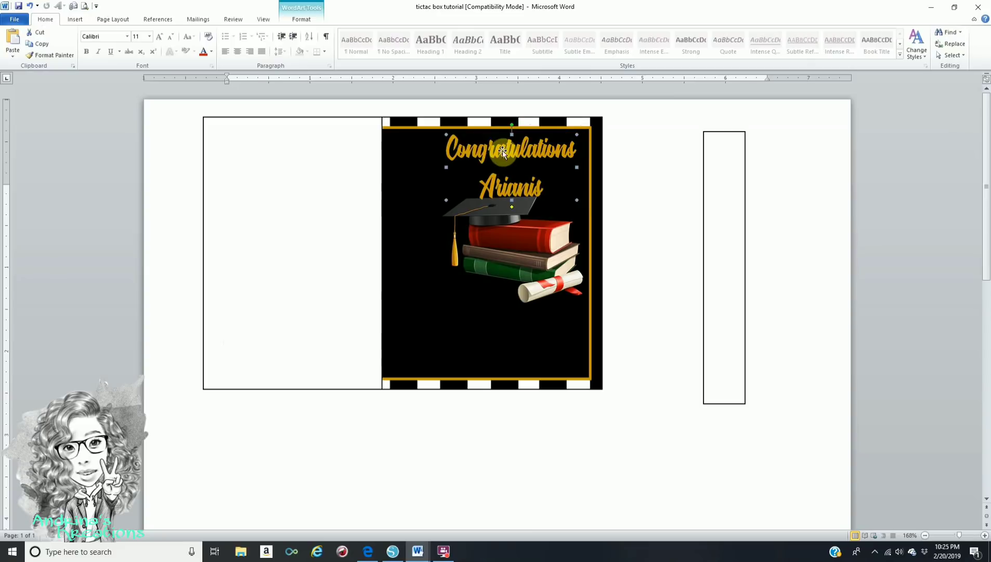